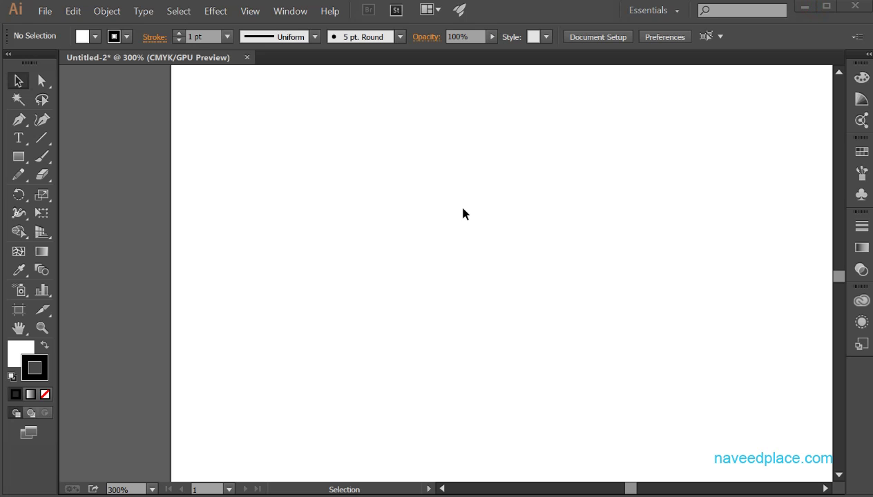
Step: Show the document rulers and hide them again
click(251, 12)
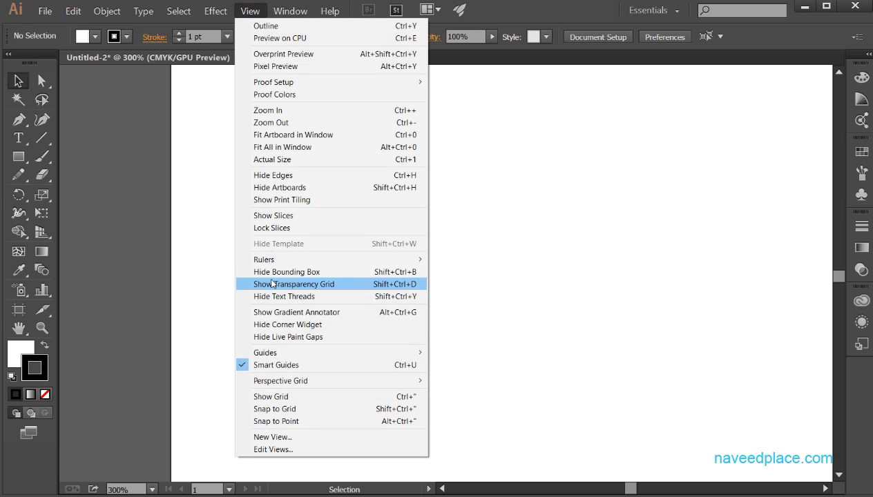
mouse_move(264, 260)
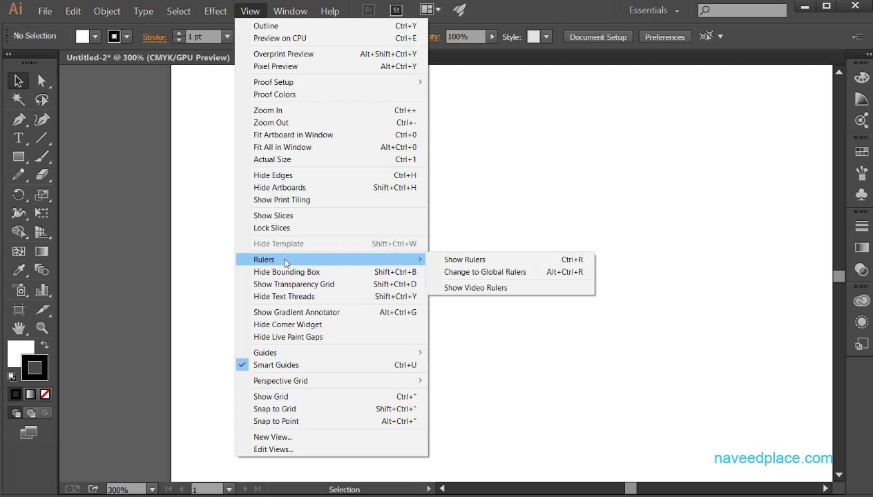
click(454, 266)
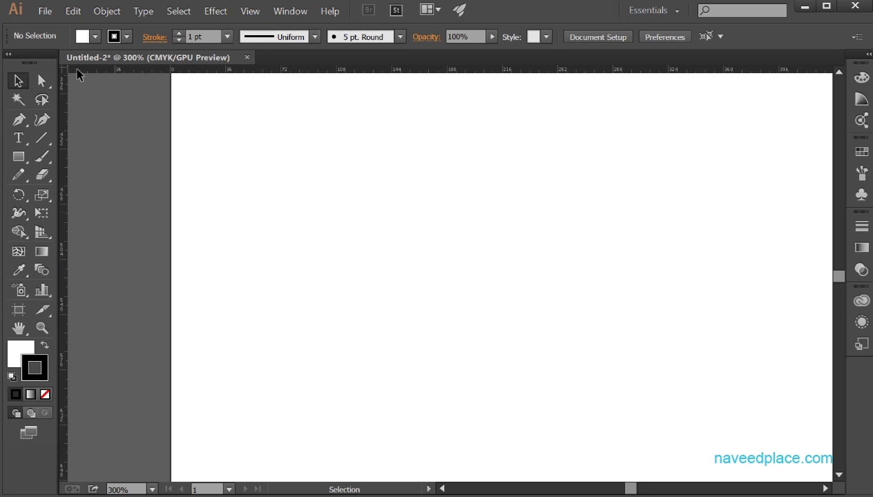
click(248, 12)
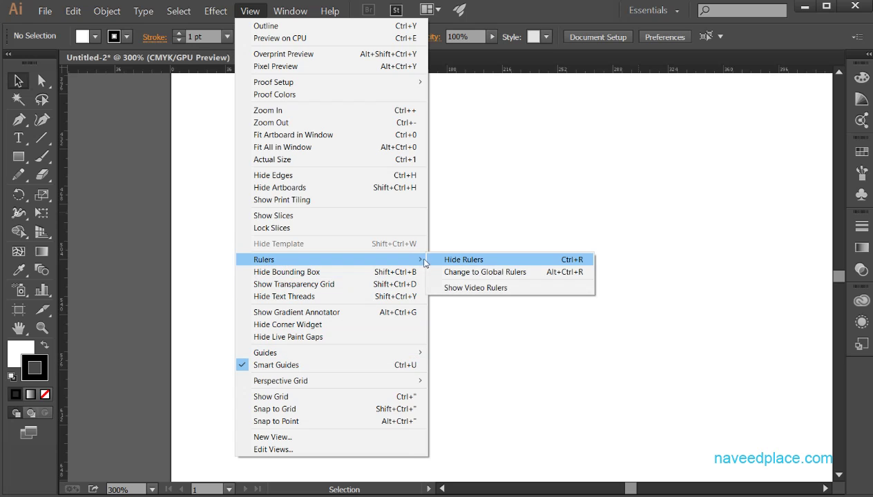
click(459, 261)
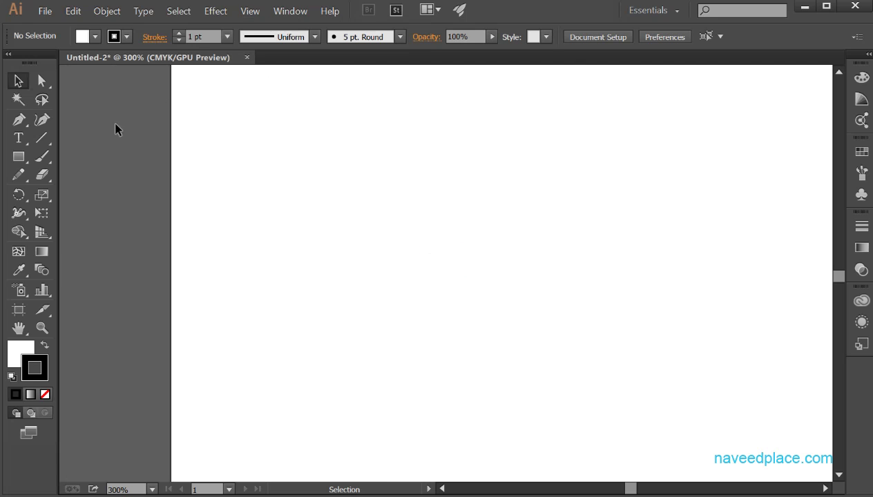
Step: Draw a nearly square rectangle in the lower part of the artboard and fill it with red
click(249, 10)
mouse_move(327, 261)
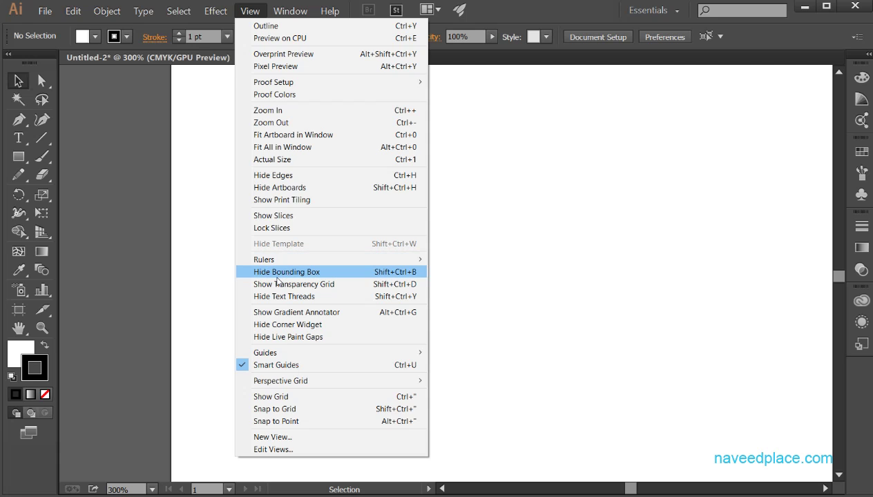
drag(17, 161, 60, 162)
drag(256, 192, 464, 408)
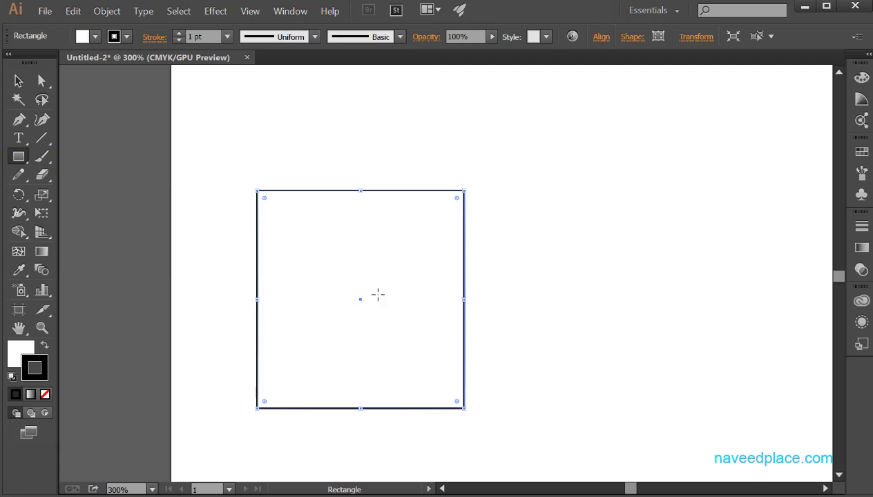
click(109, 38)
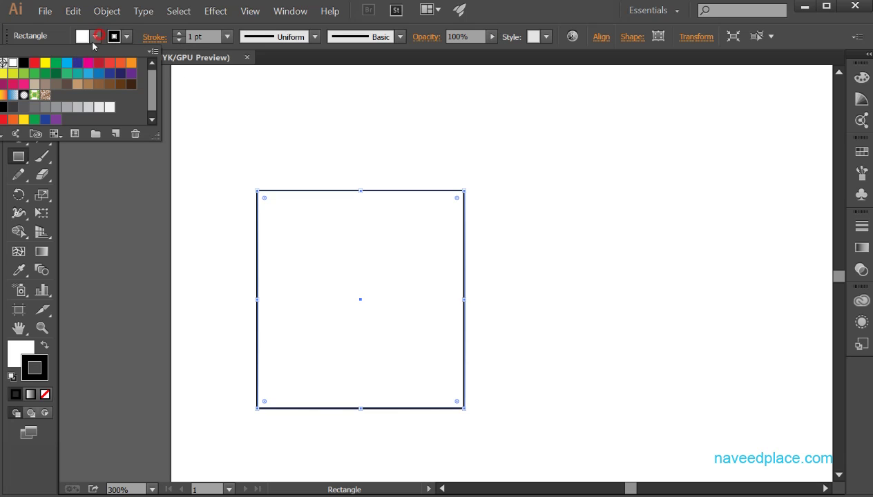
click(34, 64)
click(200, 192)
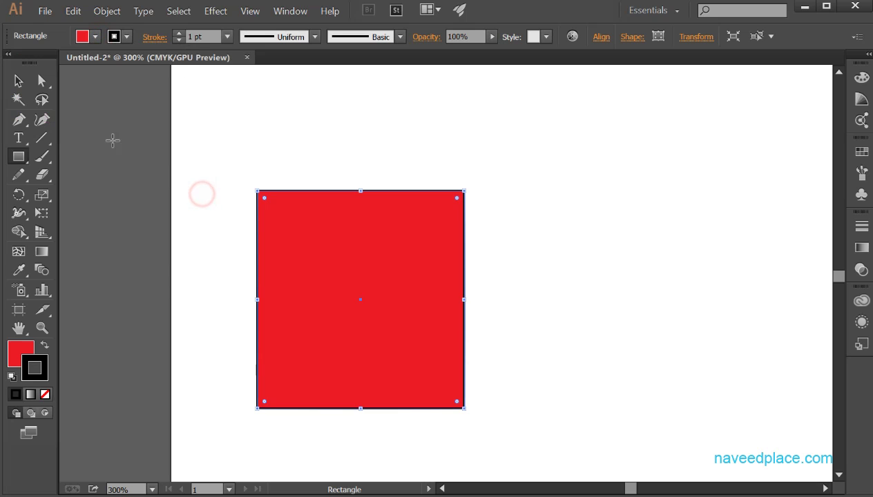
Step: Hide the bounding box around the selected red rectangle, reselect the shape, and show the bounding box again
click(42, 328)
click(391, 312)
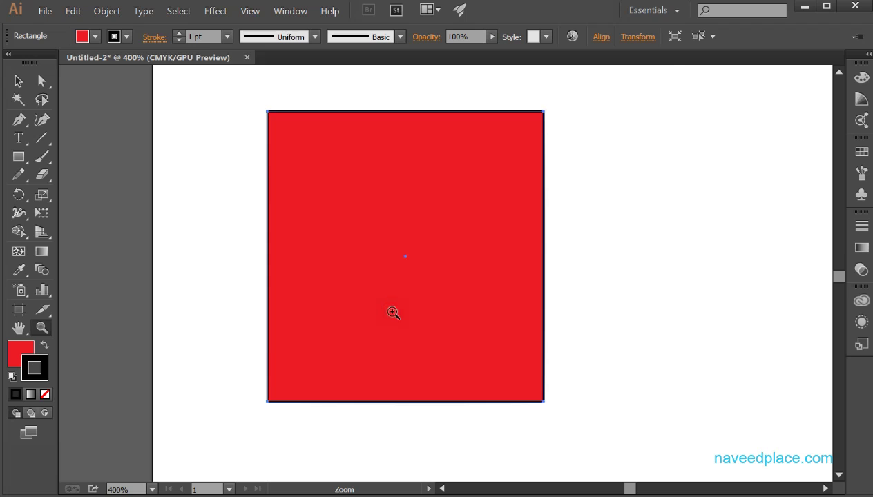
click(388, 298)
alt+click(406, 299)
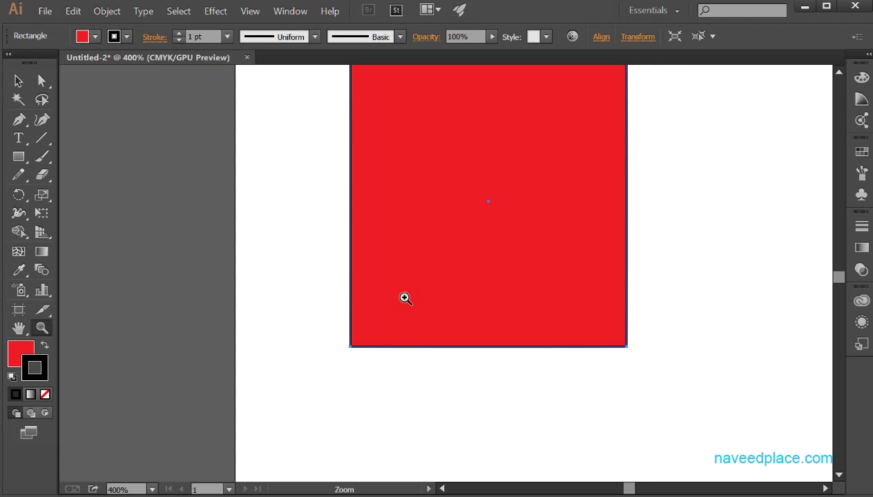
drag(404, 296, 323, 325)
click(18, 81)
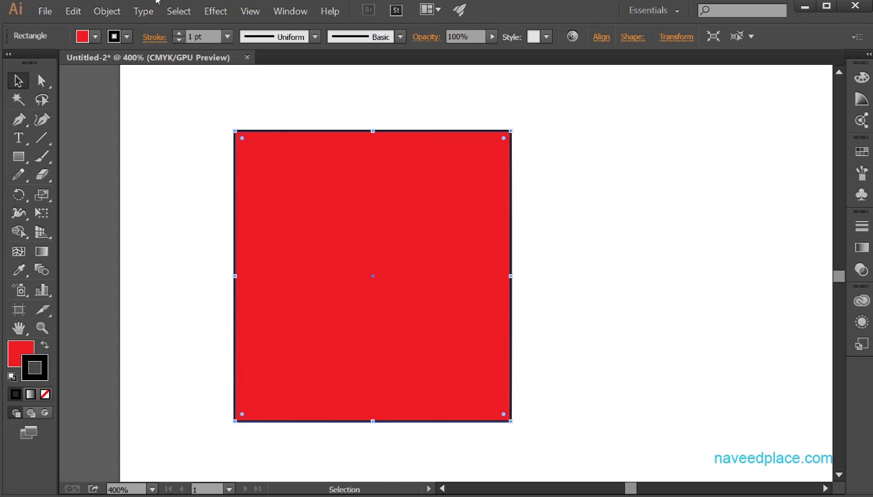
click(250, 12)
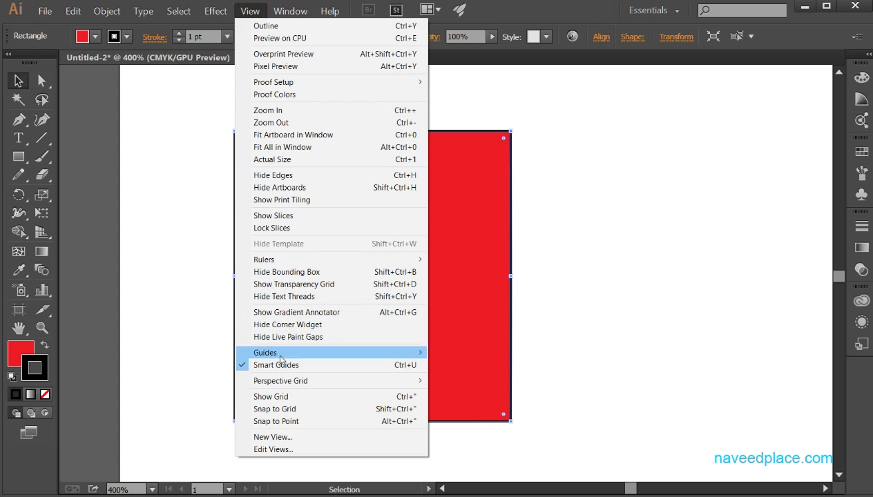
click(269, 272)
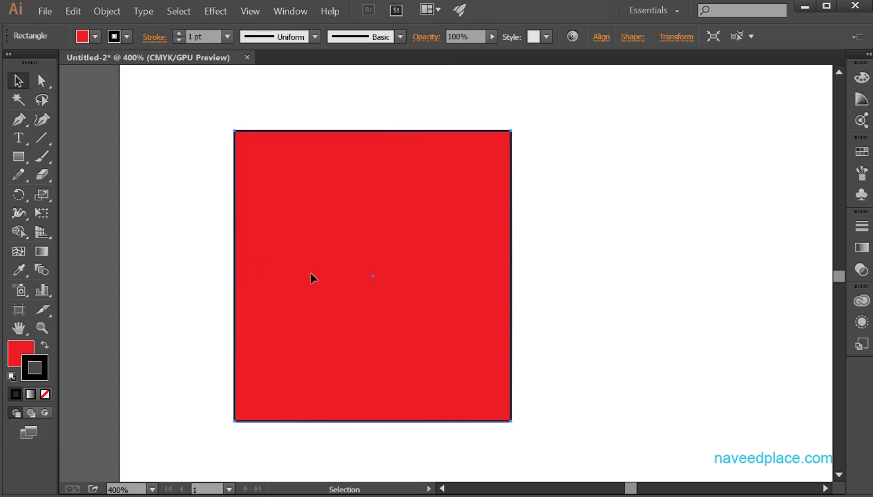
click(547, 333)
click(346, 273)
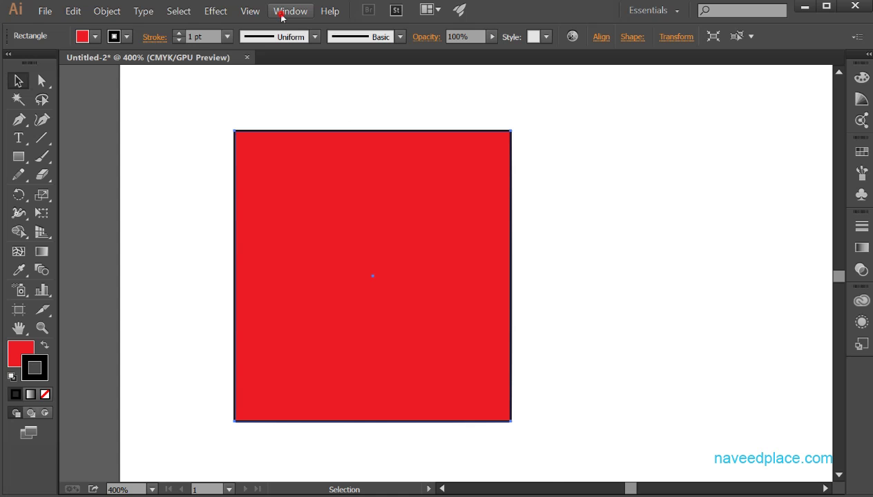
click(248, 12)
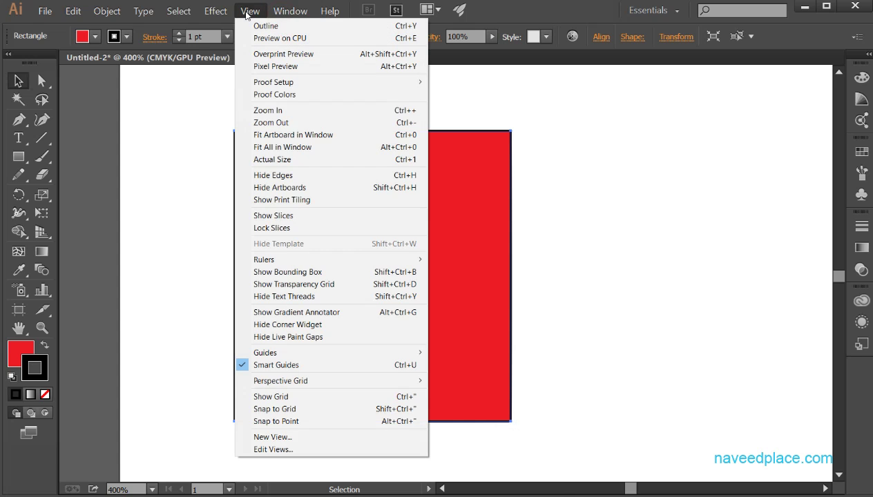
click(288, 273)
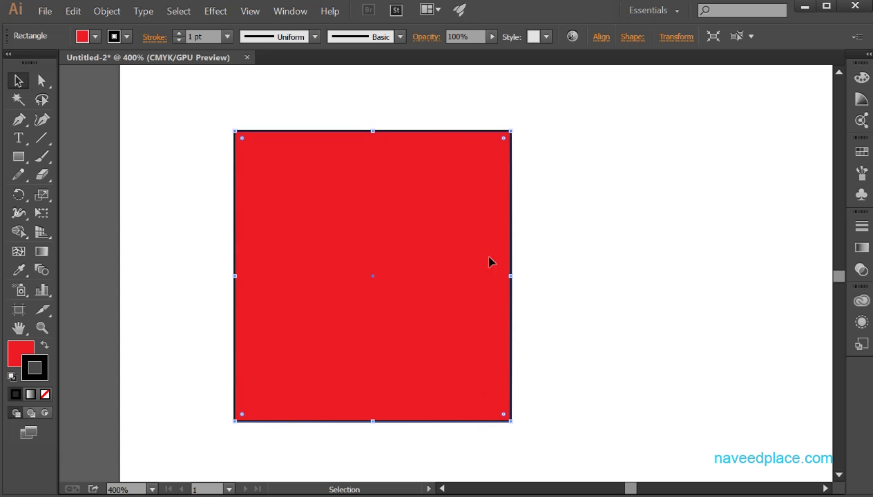
Step: Widen the red rectangle by stretching its right side outward and rotate it slightly counterclockwise using its bounding box
drag(513, 275, 553, 276)
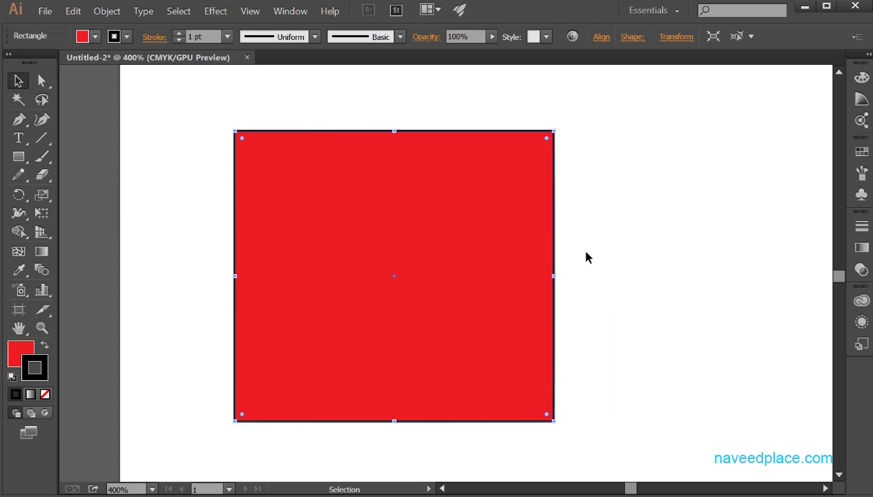
click(559, 125)
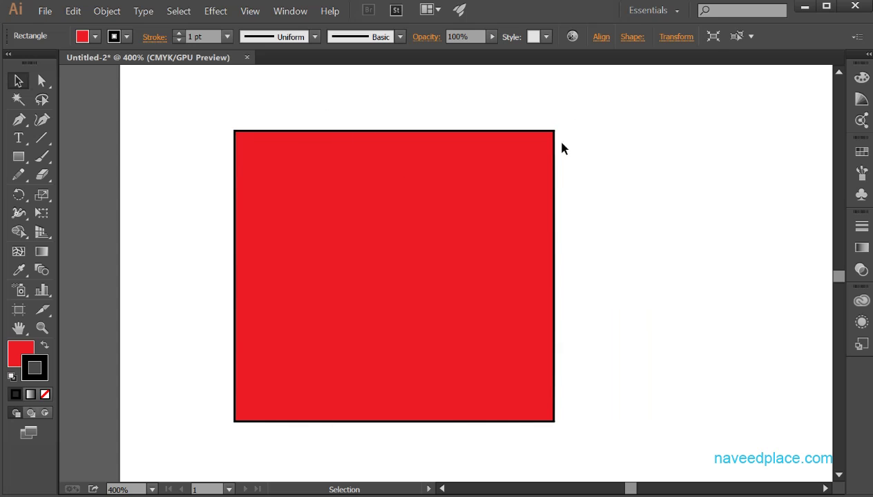
click(552, 136)
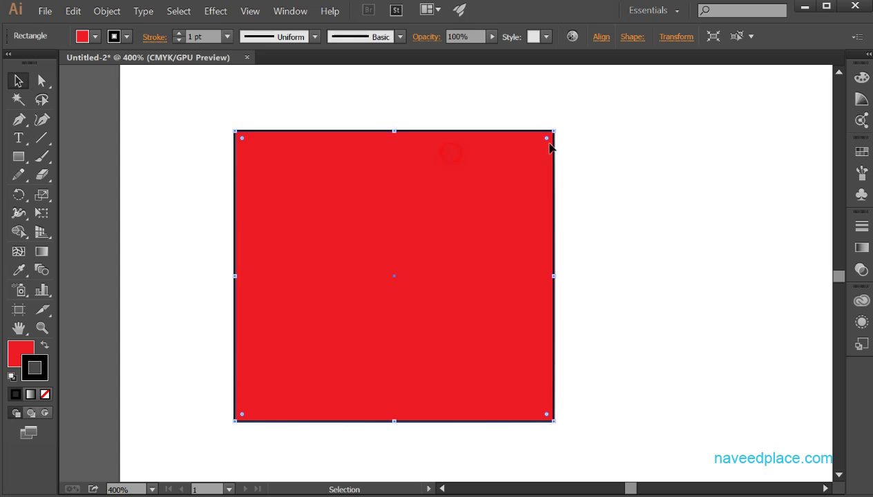
click(561, 133)
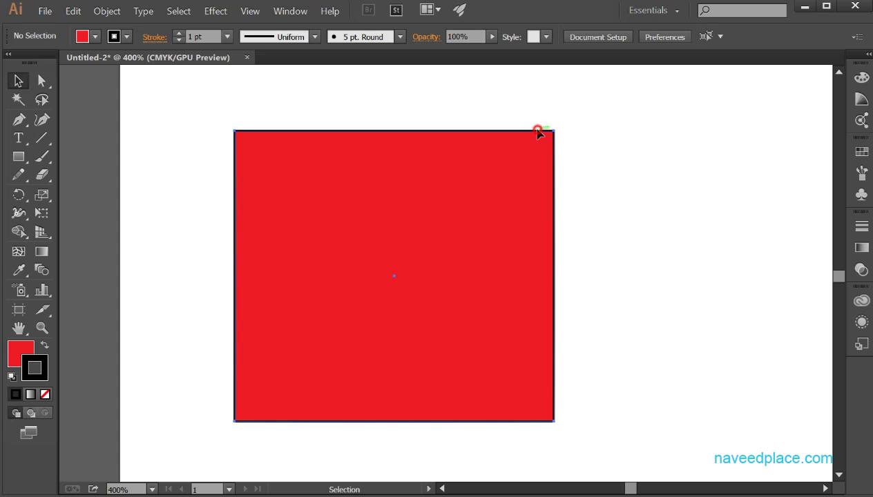
click(546, 136)
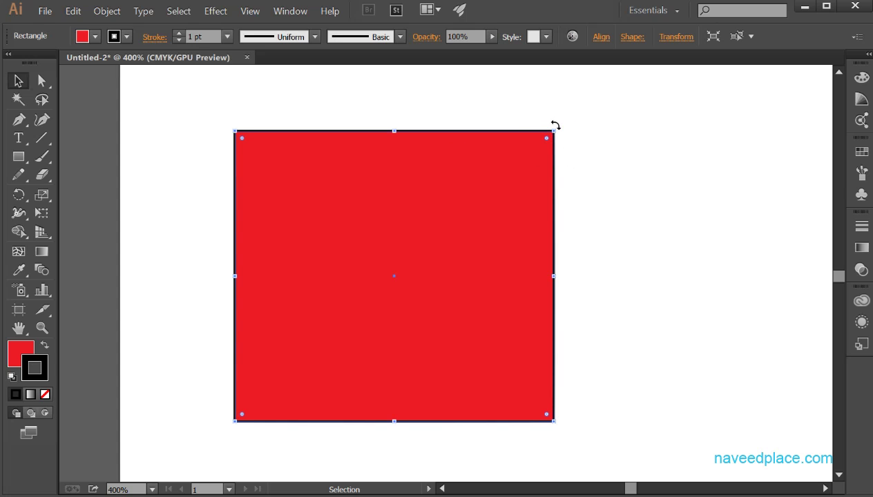
mouse_move(555, 126)
mouse_down()
mouse_move(566, 145)
mouse_move(571, 207)
mouse_move(522, 126)
mouse_move(550, 137)
mouse_up()
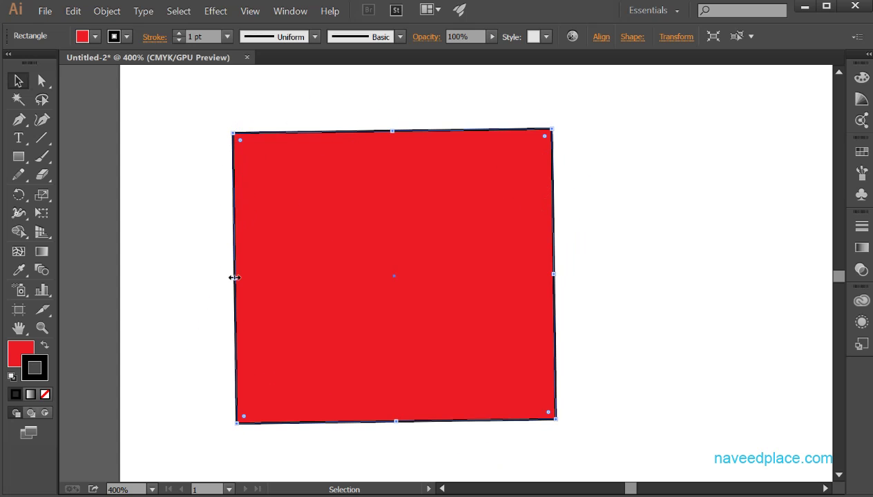
Step: Show the transparency grid, view the whole artboard against it, and hide the grid again
click(251, 11)
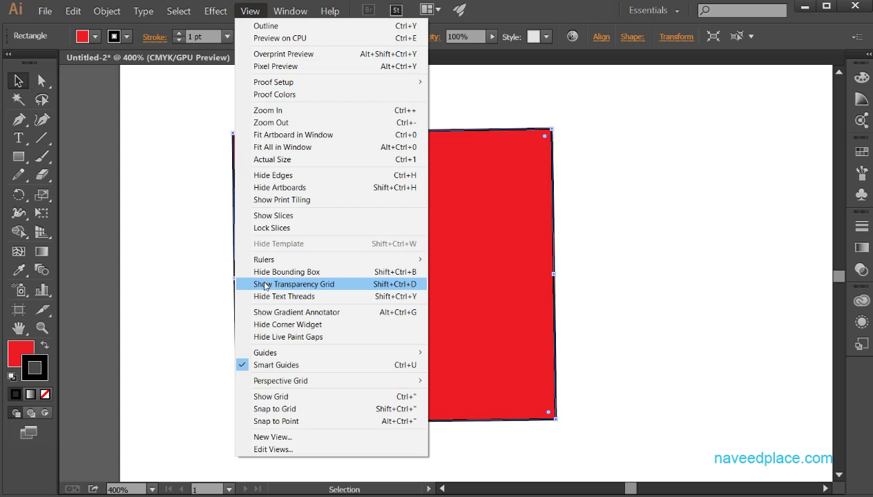
click(304, 284)
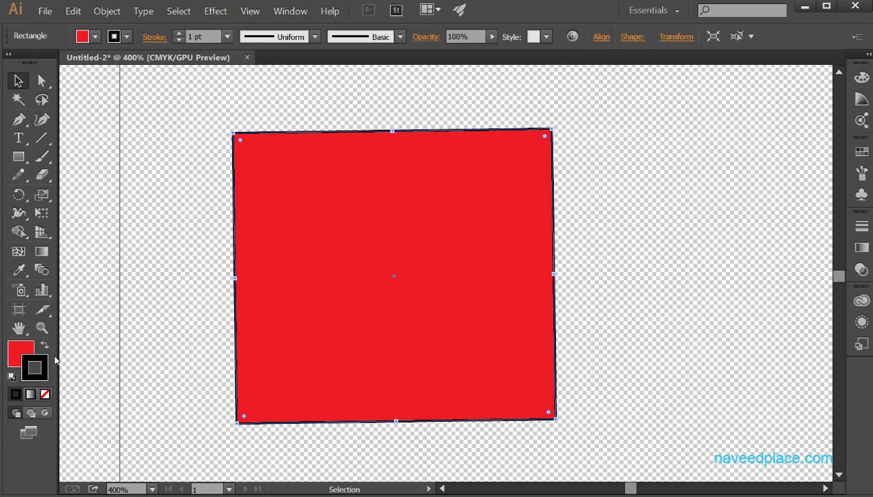
click(41, 328)
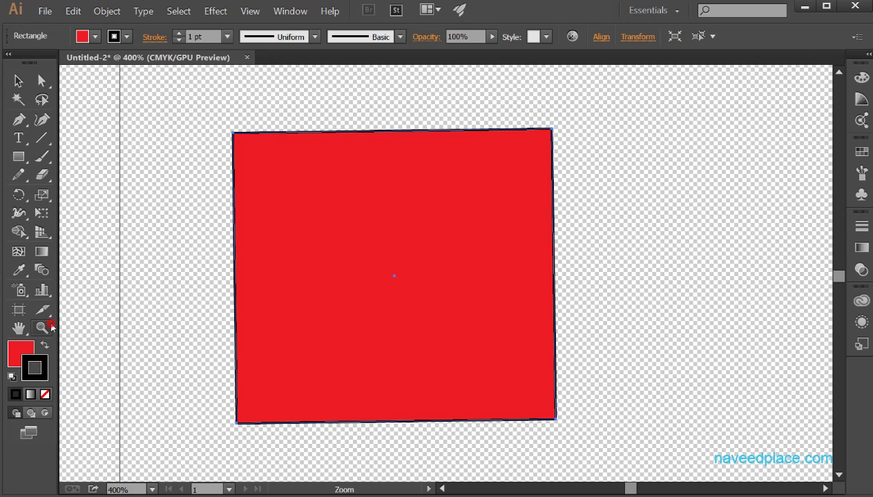
alt+click(204, 333)
alt+click(201, 333)
alt+click(200, 333)
drag(567, 316, 31, 340)
alt+click(276, 344)
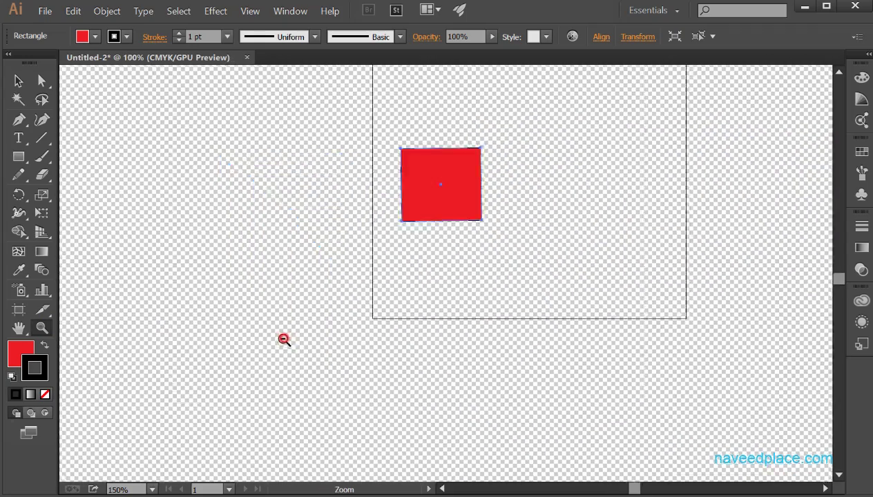
alt+click(283, 339)
drag(489, 335, 187, 470)
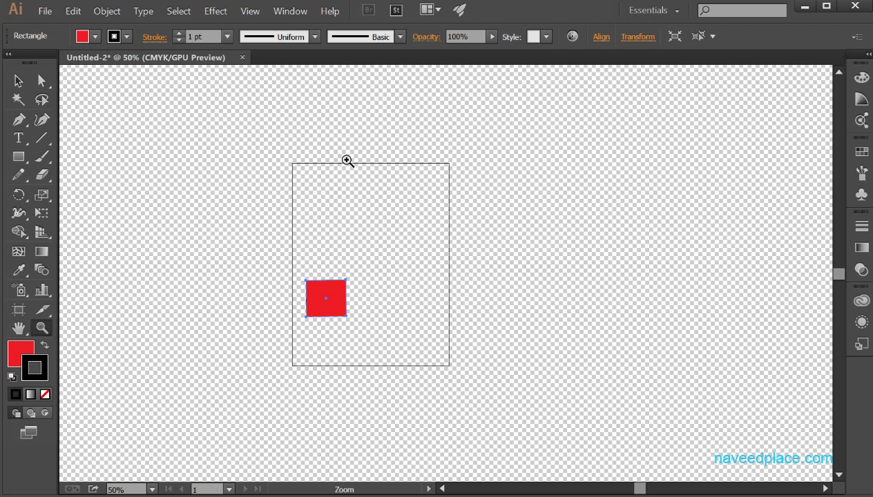
click(250, 12)
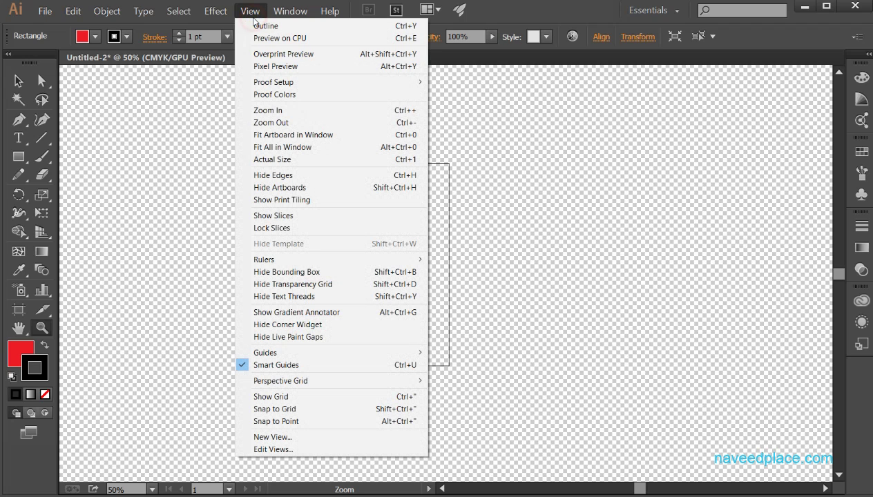
click(273, 285)
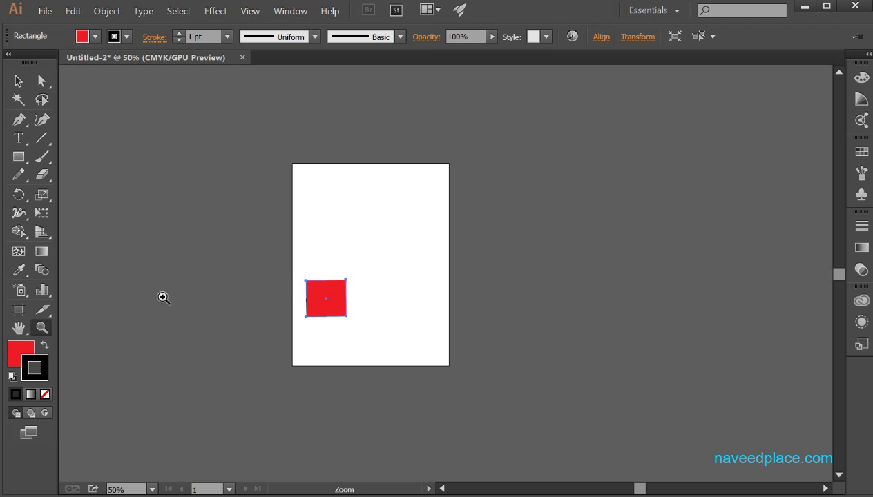
Step: Show the rulers along the document edges and switch to the Selection tool
click(366, 285)
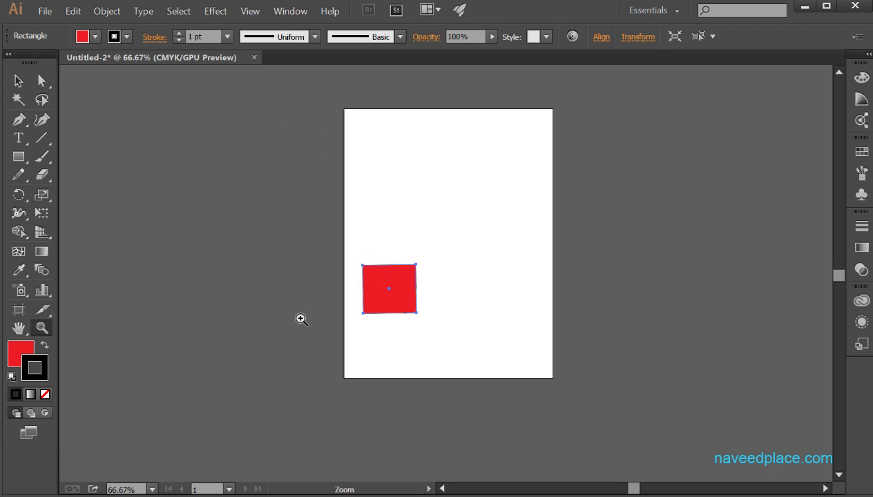
click(250, 11)
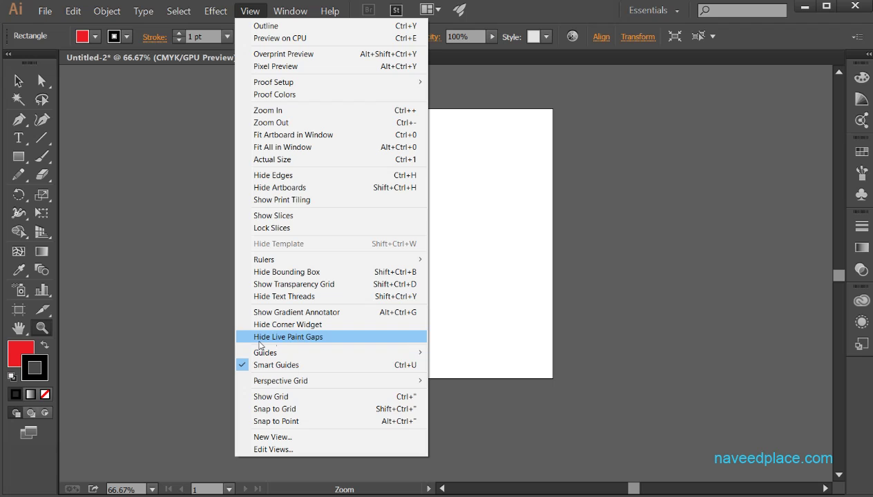
mouse_move(292, 353)
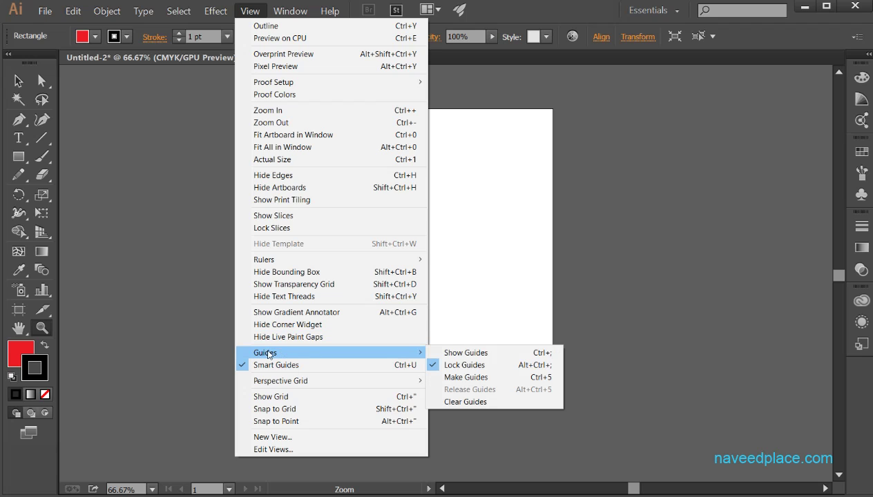
mouse_move(392, 260)
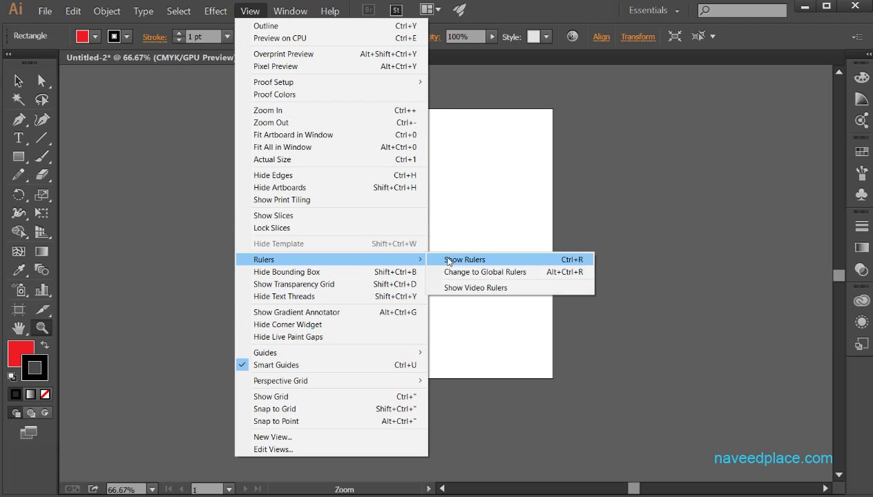
click(449, 261)
key(v)
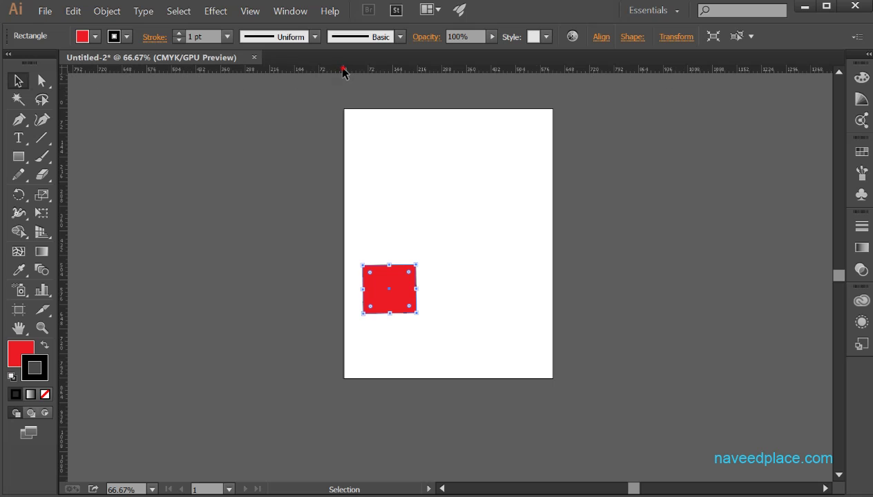
Step: Pull a horizontal guide across the upper half of the artboard and a vertical guide beside the artboard out of the rulers
drag(344, 72, 117, 58)
drag(304, 71, 312, 192)
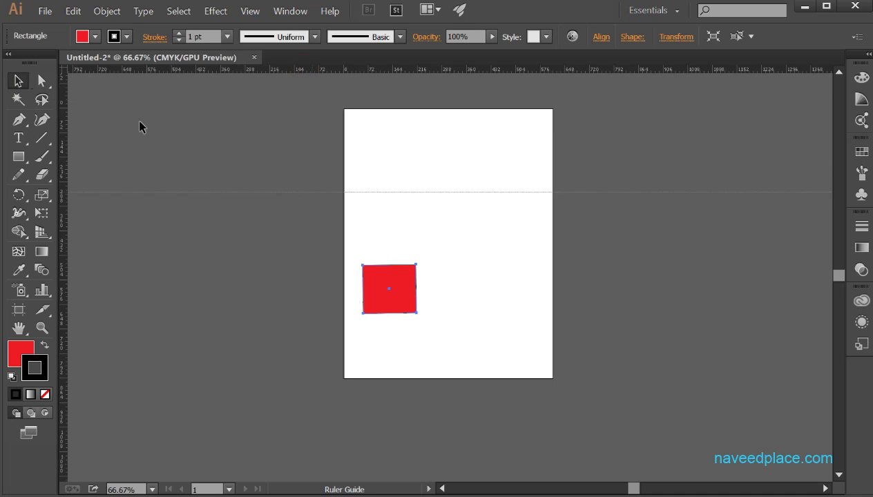
key(ctrl+z)
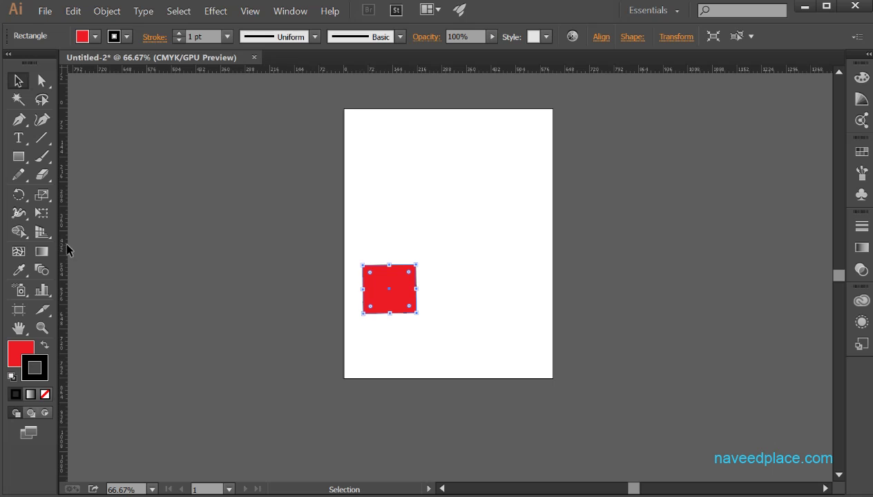
drag(66, 247, 269, 257)
key(ctrl+z)
Step: Show the hidden guides and try to move the lowest horizontal guide downward
click(250, 12)
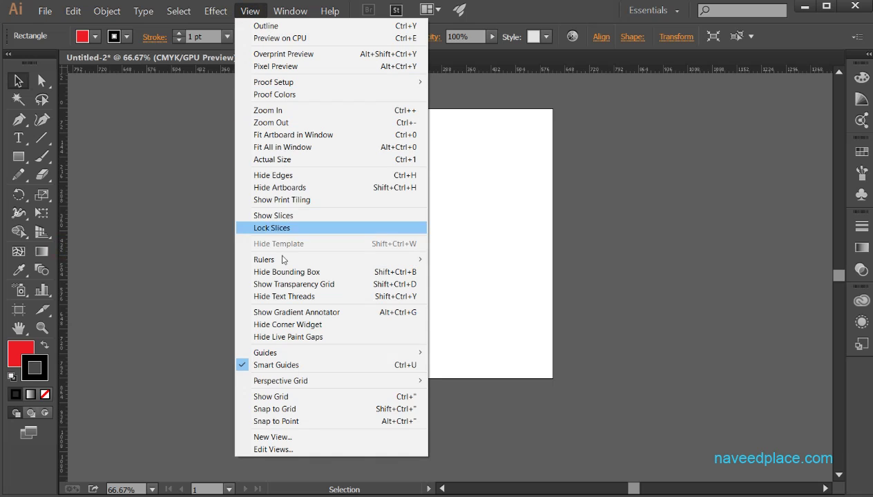
mouse_move(283, 356)
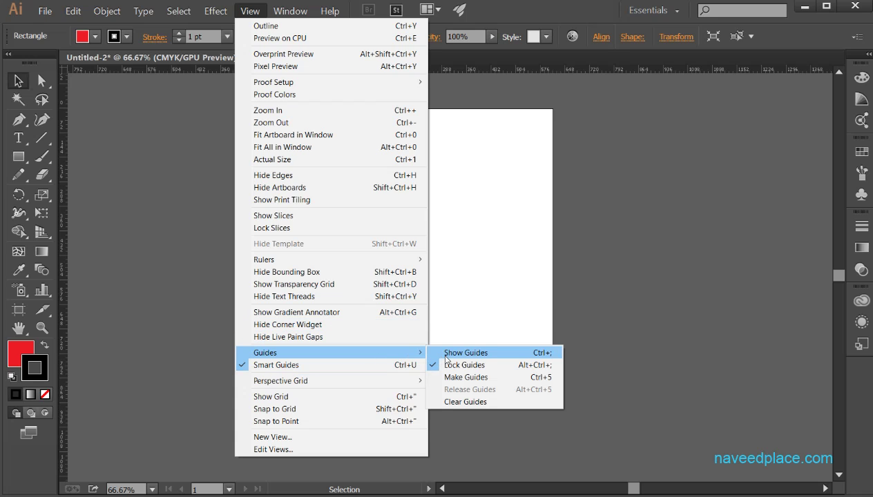
click(445, 356)
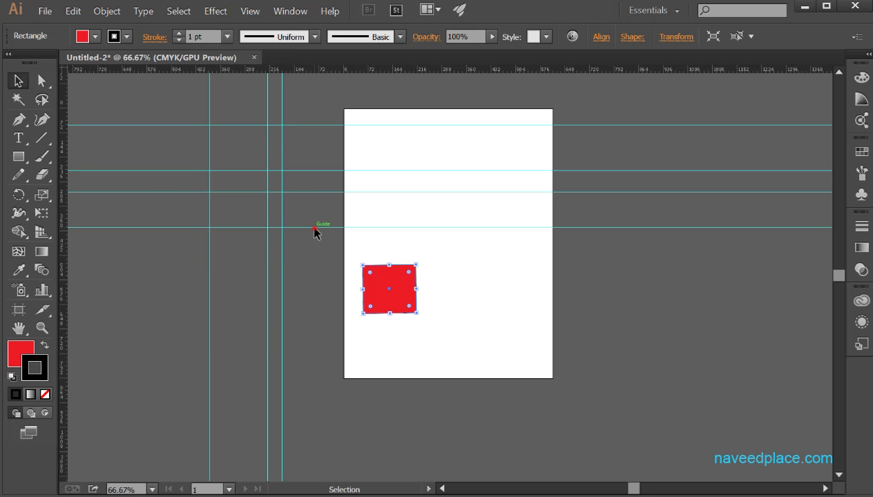
drag(314, 227, 313, 321)
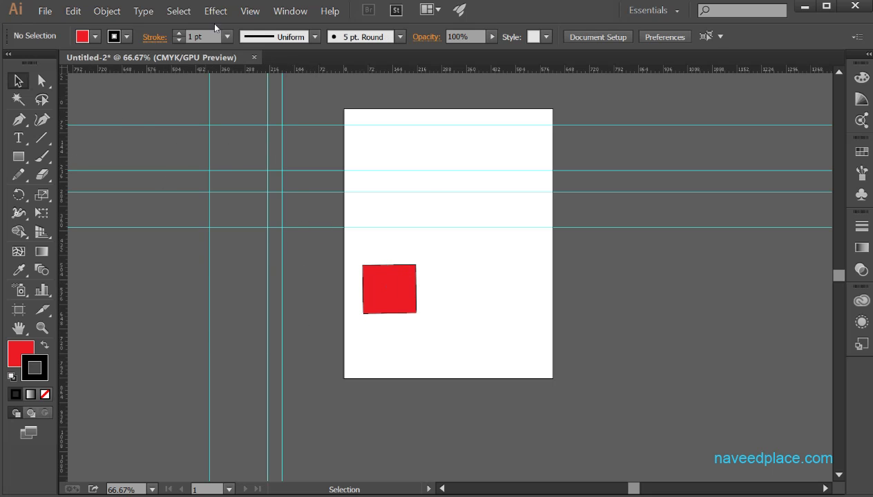
Step: Unlock the guides and move the lowest horizontal guide down to just above the artboard's bottom edge
click(250, 12)
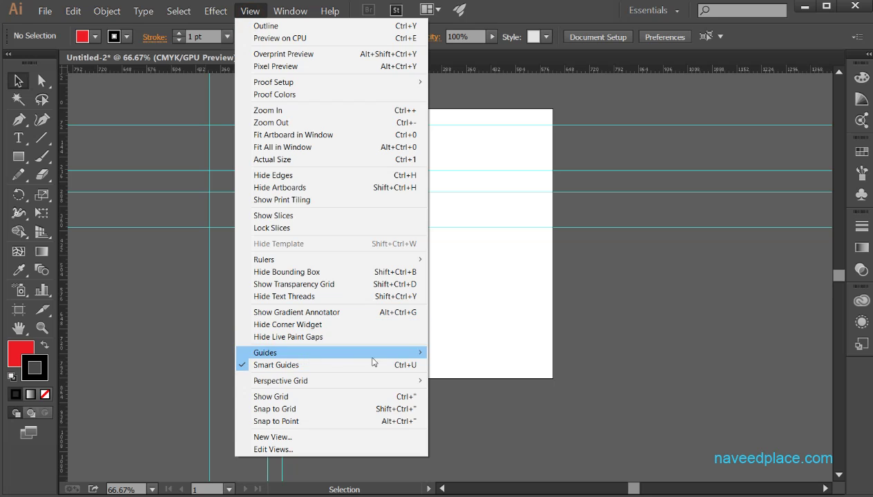
click(471, 365)
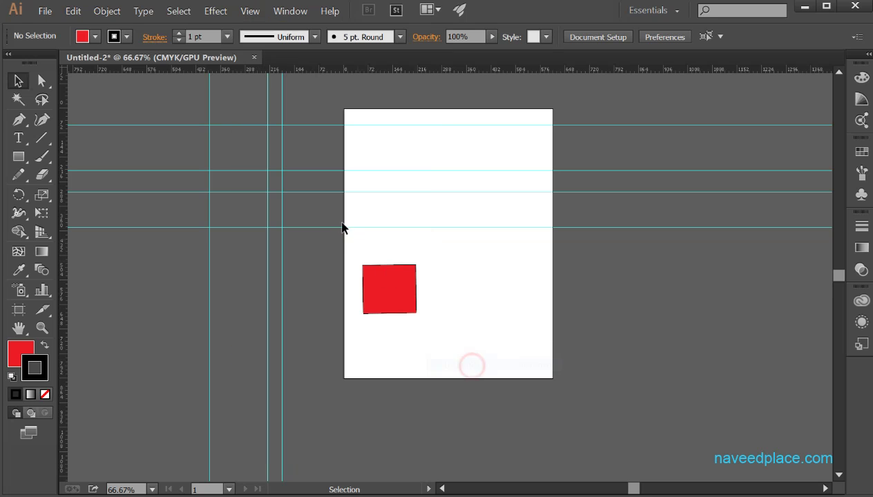
drag(343, 227, 341, 360)
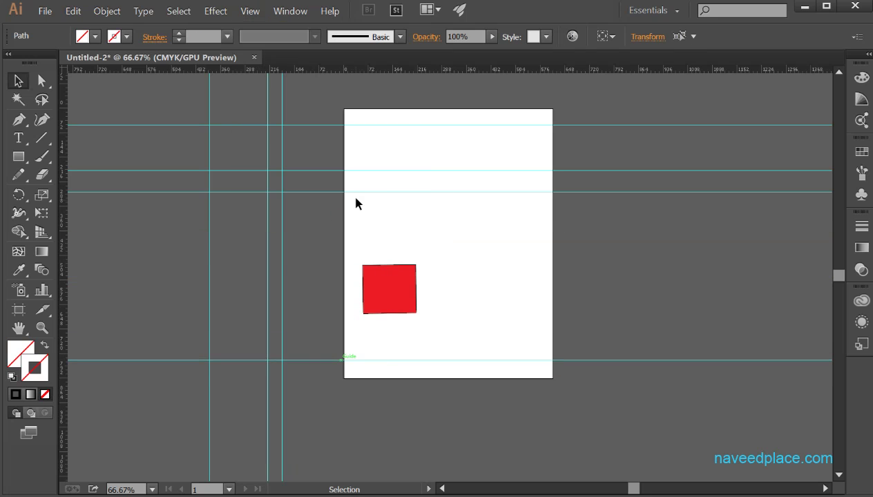
Step: Reposition two horizontal and two vertical guides so they closely frame the red rectangle on all four sides
drag(359, 192, 359, 257)
drag(281, 289, 552, 315)
drag(268, 315, 365, 320)
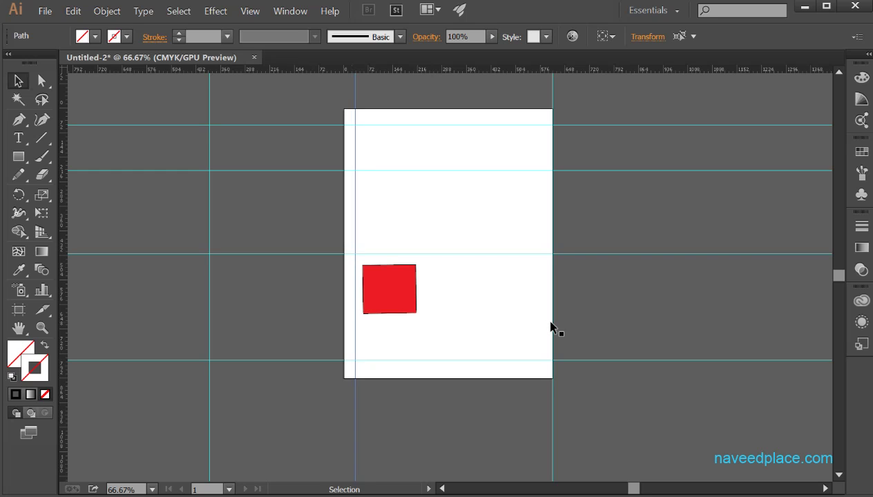
drag(551, 327, 427, 312)
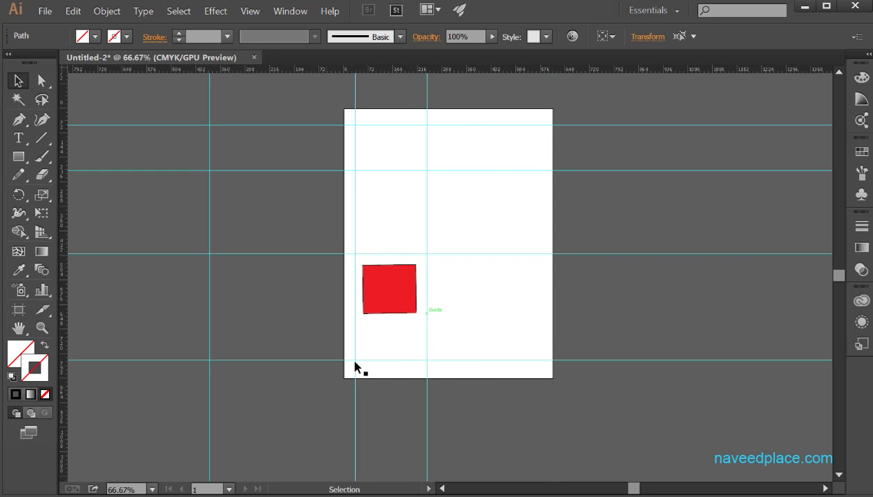
drag(370, 360, 377, 321)
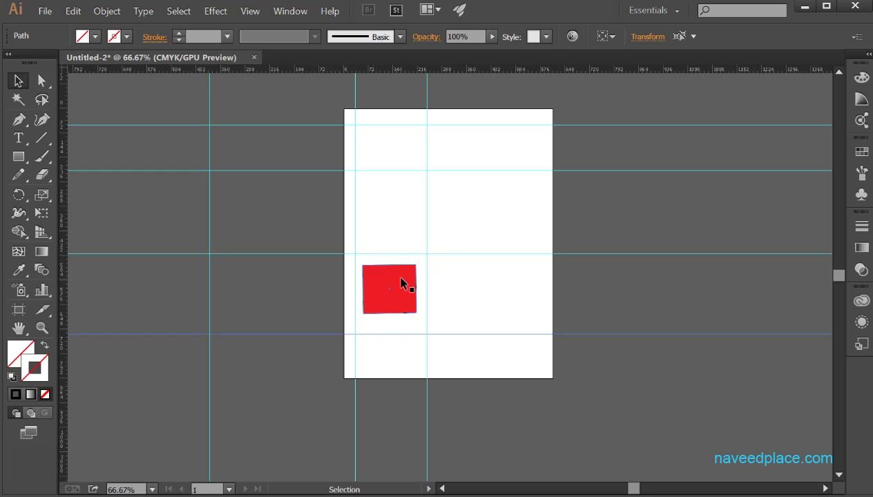
Step: Move the vertical guide right of the red rectangle toward the artboard's right edge, then shift it slightly back inward
drag(428, 224, 533, 220)
drag(426, 209, 541, 223)
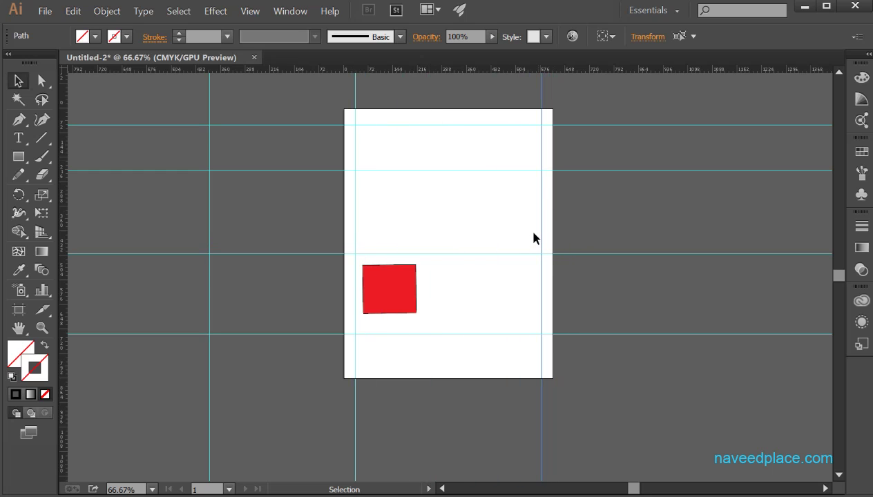
click(18, 80)
click(542, 213)
drag(541, 218, 502, 224)
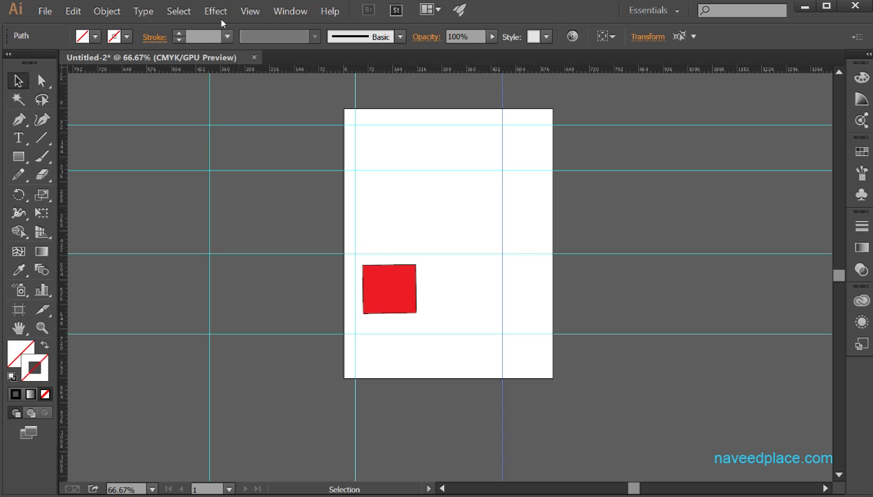
Step: Clear all guides from the document
click(248, 12)
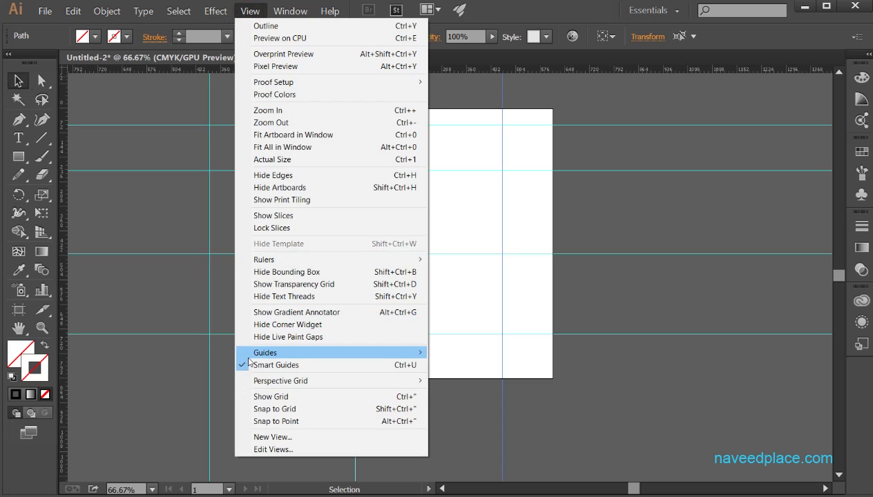
mouse_move(305, 357)
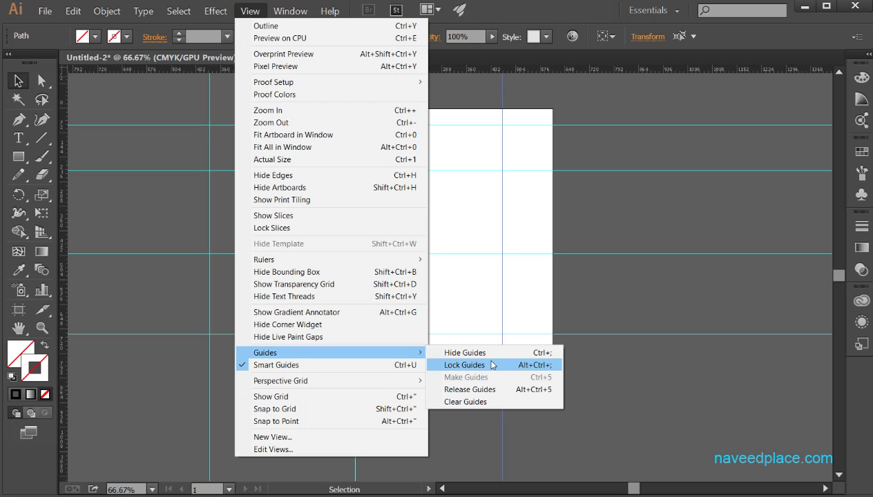
click(476, 402)
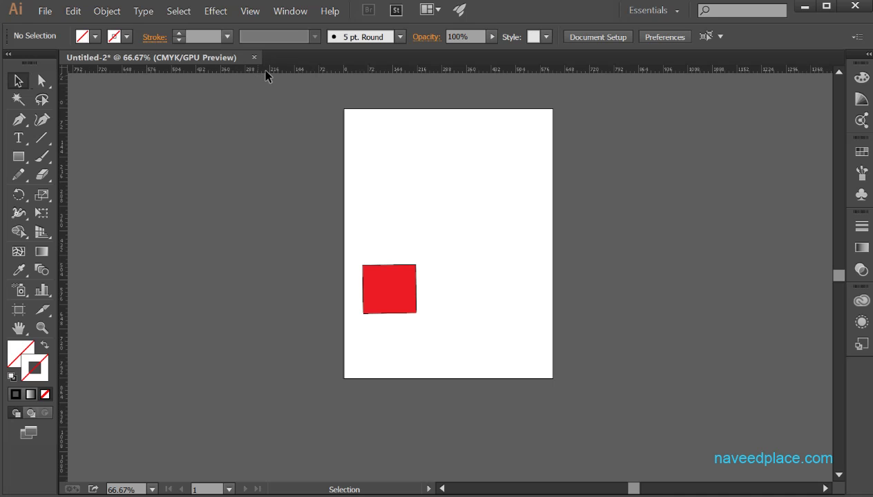
Step: Add two horizontal guides across the artboard and two vertical guides to its left from the rulers
drag(268, 70, 272, 196)
click(61, 295)
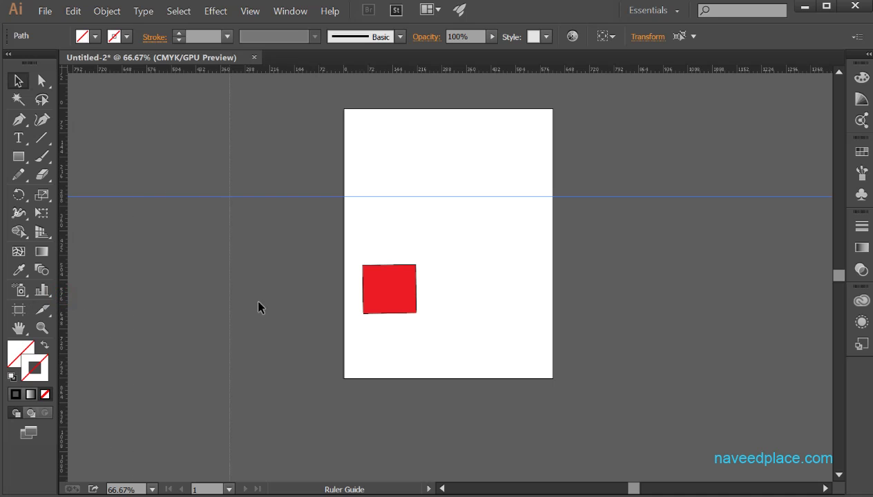
drag(257, 306, 283, 304)
drag(62, 285, 183, 189)
drag(185, 69, 173, 295)
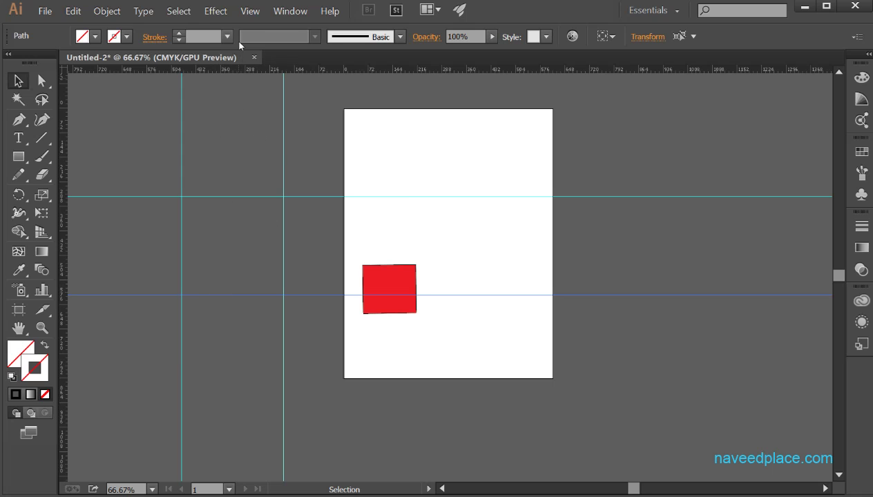
Step: Clear the four newly added guides
click(251, 12)
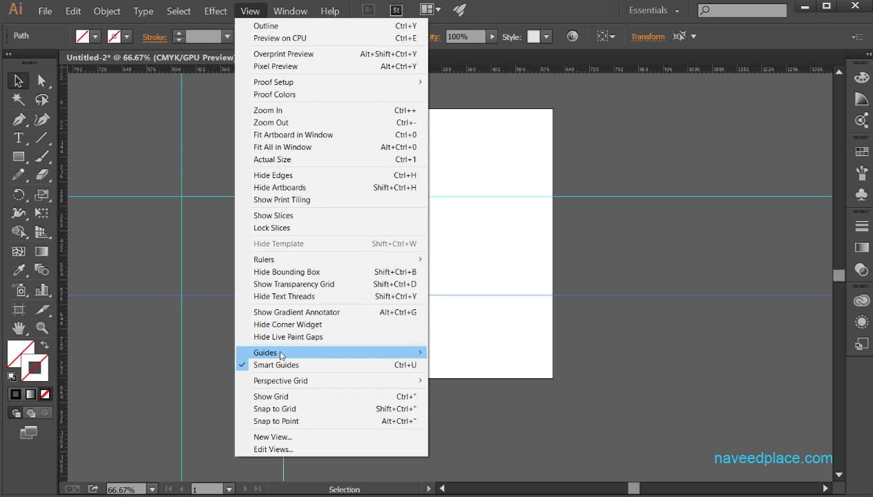
mouse_move(353, 353)
click(458, 402)
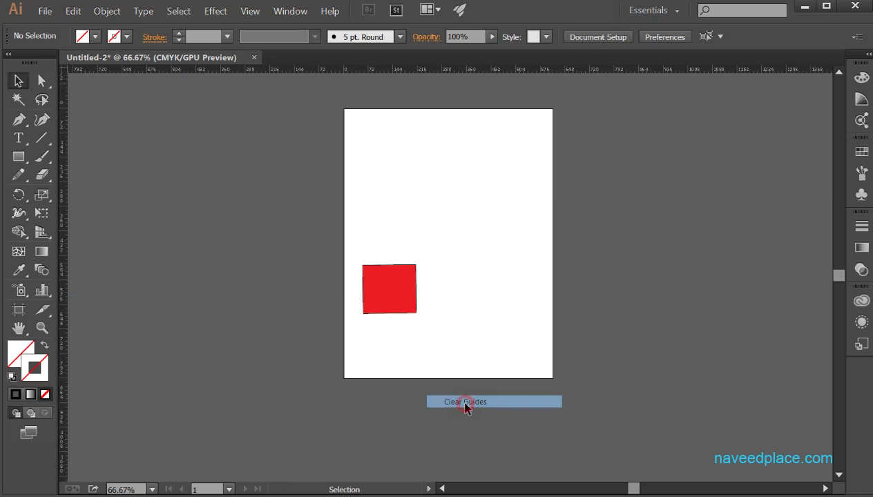
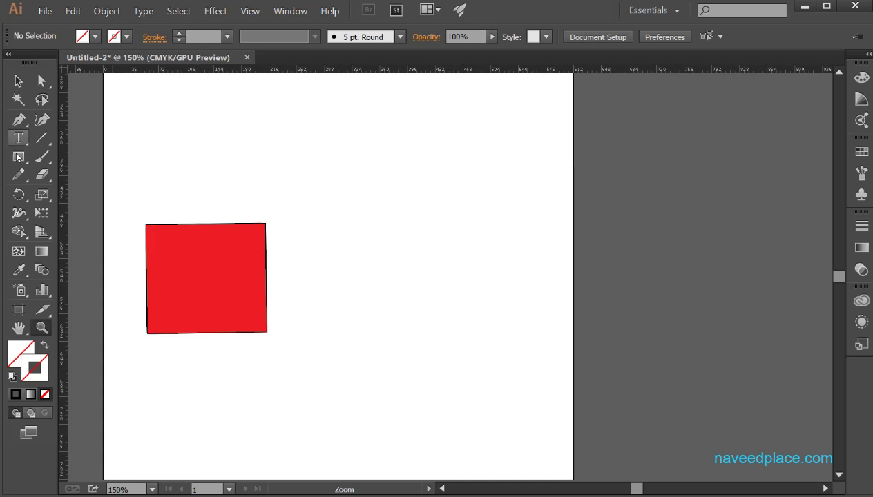
Step: Draw a slightly larger rectangle to the right of the red one and fill it with yellow
drag(19, 156, 96, 156)
drag(302, 227, 442, 347)
click(94, 37)
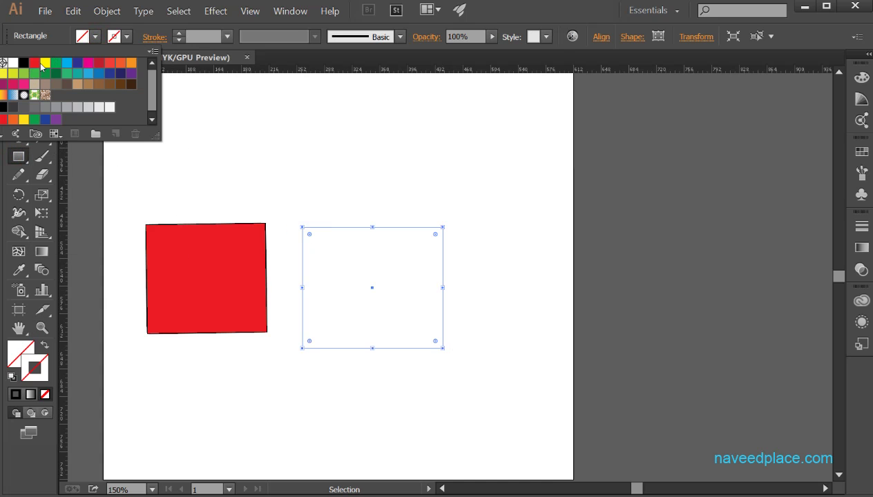
click(42, 63)
click(18, 80)
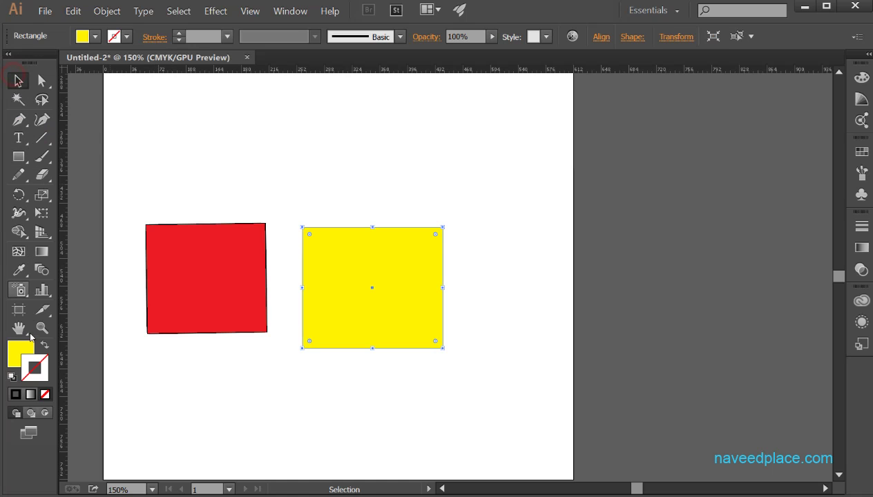
Step: At 300% zoom, move the red rectangle slightly down and toward the yellow rectangle, using the smart guides for alignment
double_click(41, 328)
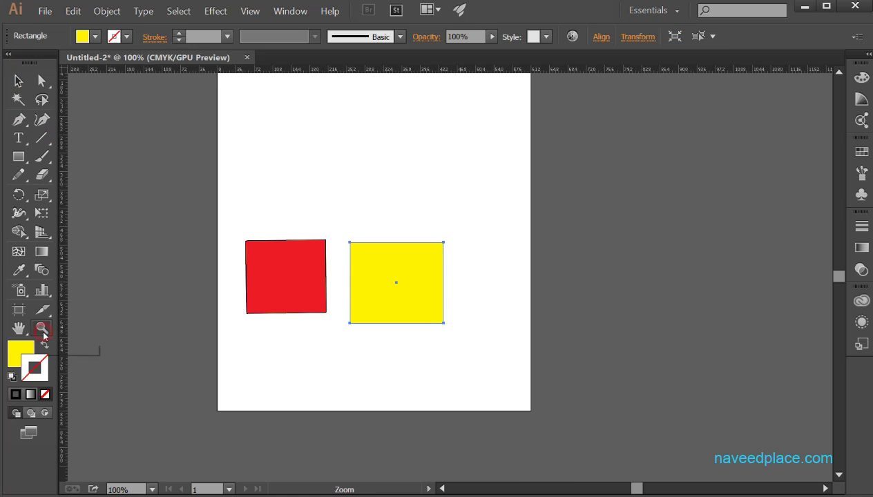
click(329, 338)
drag(436, 270, 312, 378)
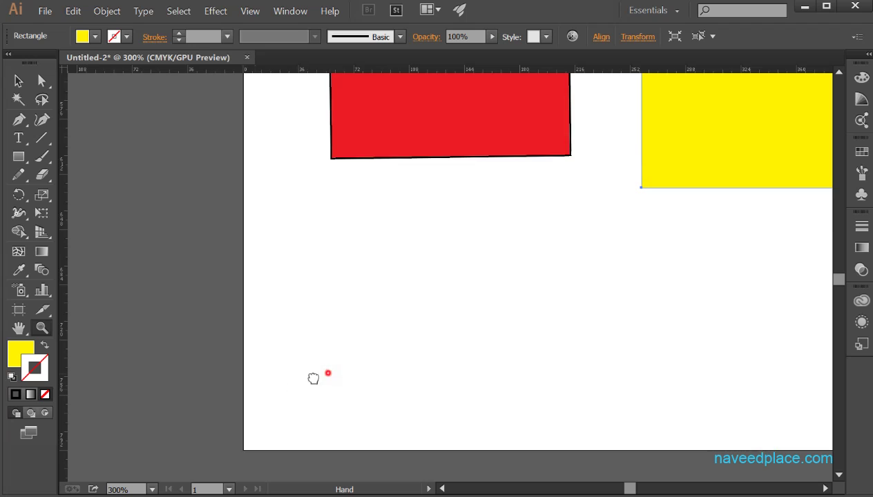
drag(525, 207, 315, 377)
click(17, 81)
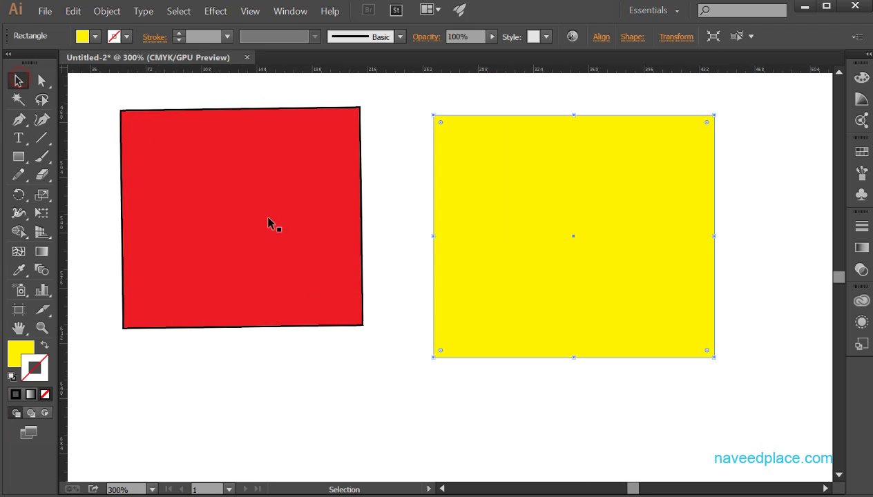
mouse_move(268, 205)
mouse_down()
mouse_move(265, 235)
mouse_move(273, 197)
mouse_move(274, 230)
mouse_move(274, 206)
mouse_move(275, 228)
mouse_move(273, 218)
mouse_up()
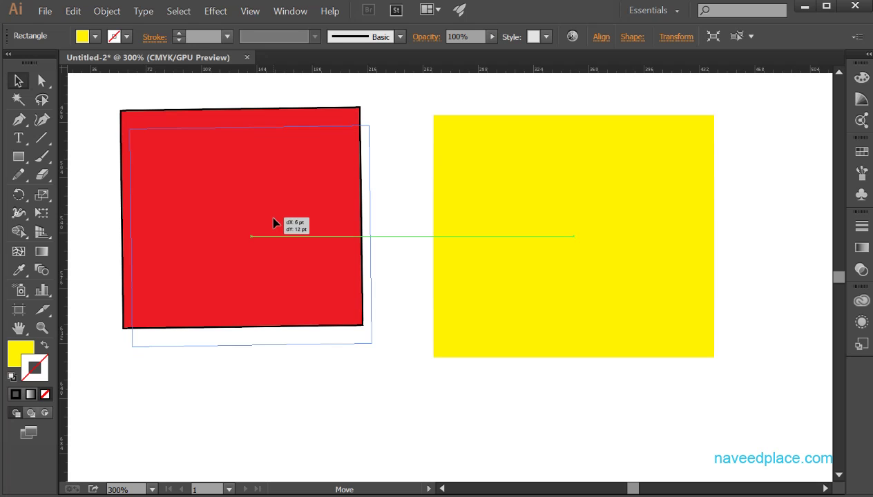
drag(274, 219, 311, 236)
Step: Align the red rectangle's top with the yellow one's using smart guides, shift it sideways, and place it slightly higher and farther away
scroll(321, 314, up, 3)
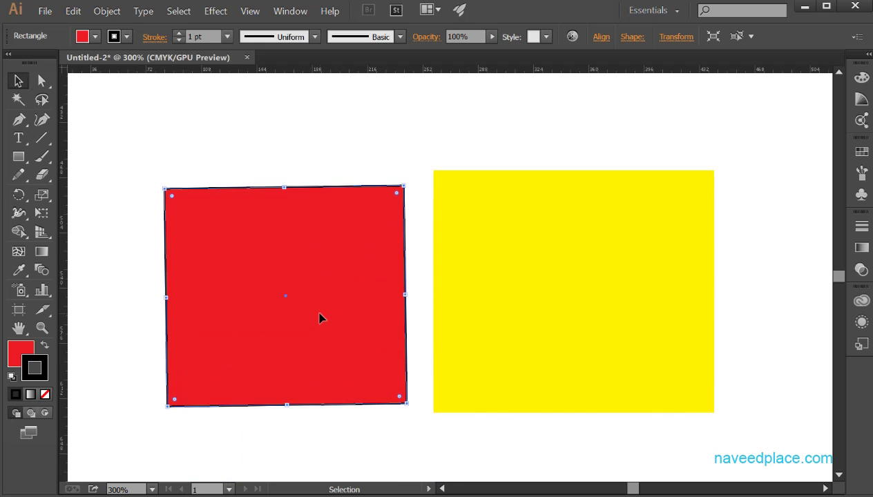
drag(294, 290, 312, 326)
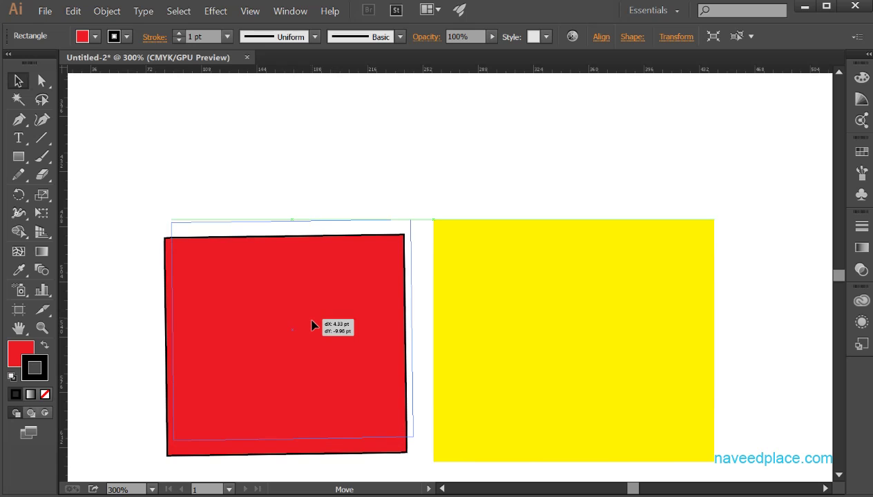
drag(312, 324, 237, 324)
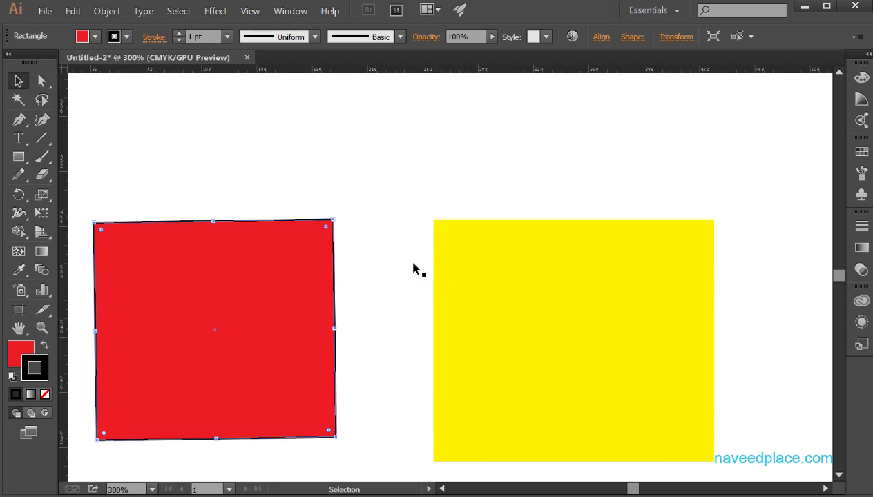
drag(272, 269, 346, 274)
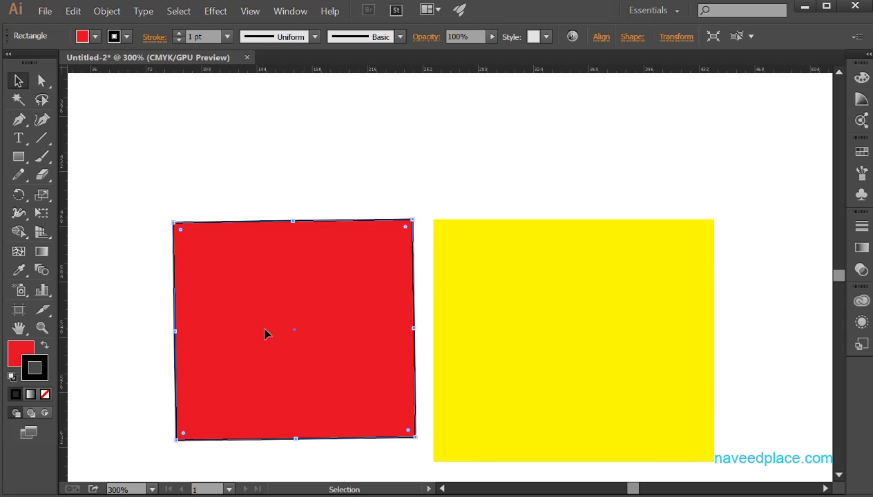
drag(314, 317, 265, 291)
Step: Review the Smart Guides and Perspective Grid view options and display the perspective grid with the Perspective Grid tool
click(248, 11)
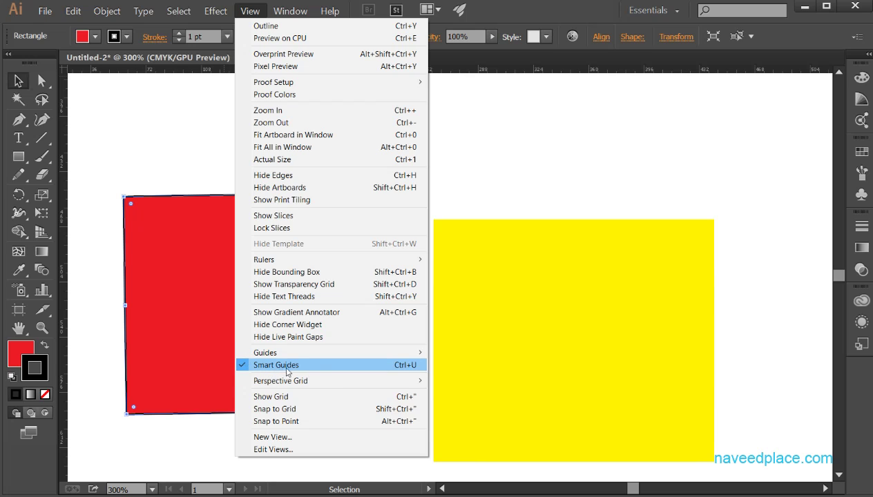
mouse_move(267, 387)
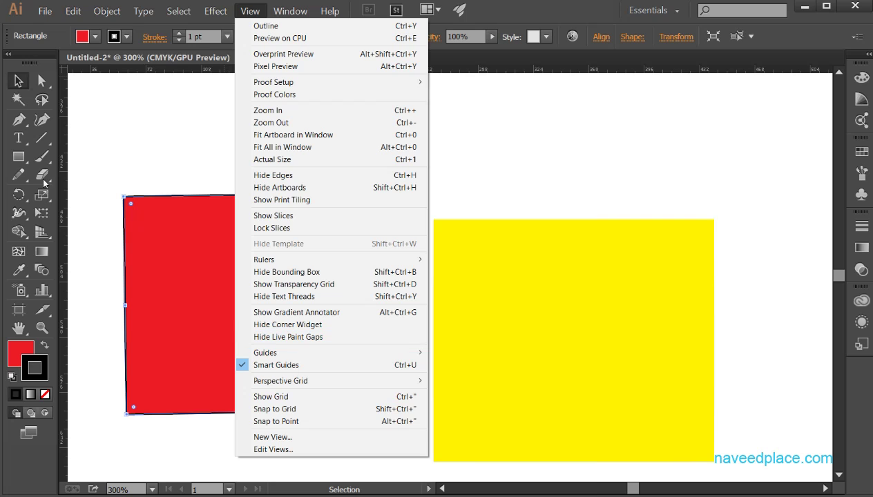
click(42, 238)
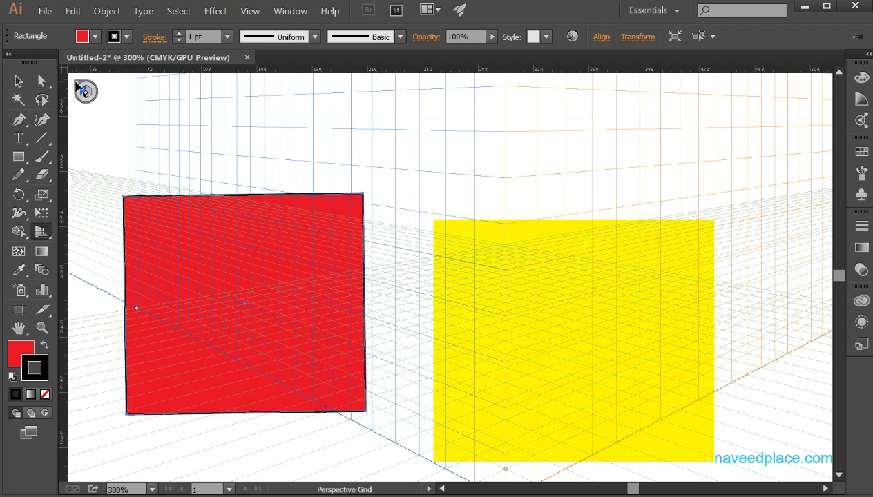
Step: Hide the perspective grid and show the document grid, viewing the artboard at 100% zoom
click(78, 84)
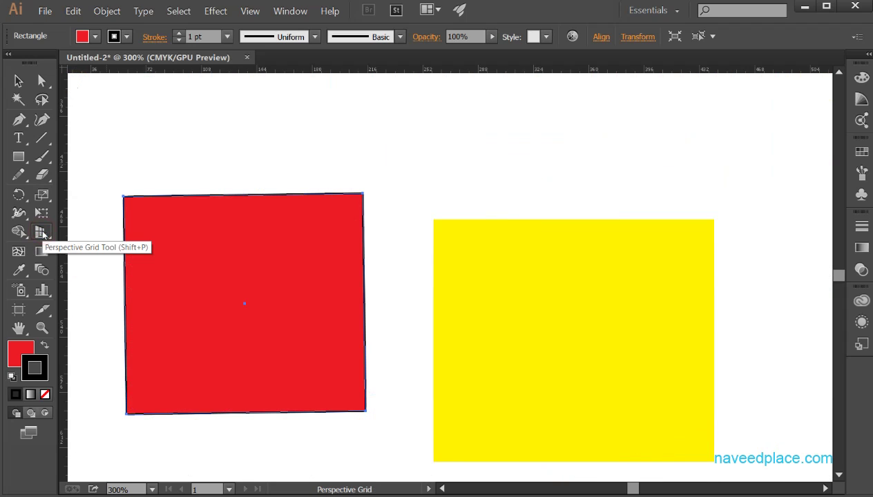
key(v)
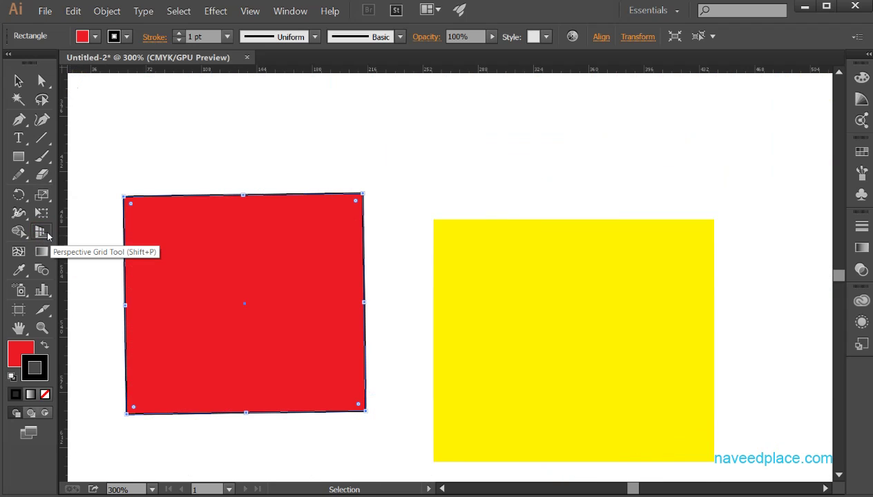
click(249, 11)
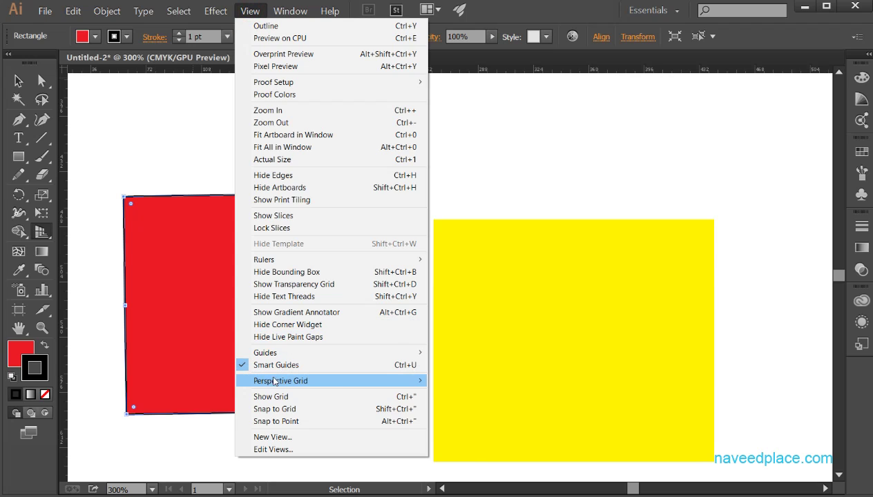
mouse_move(322, 381)
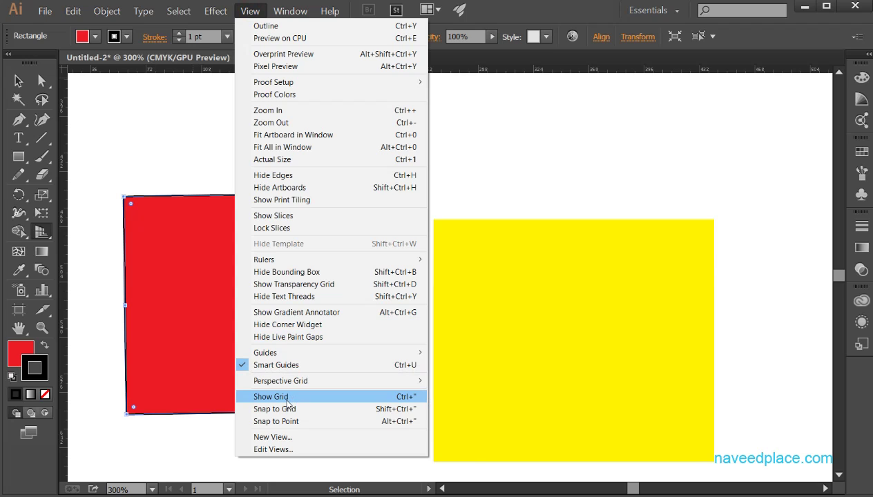
click(286, 402)
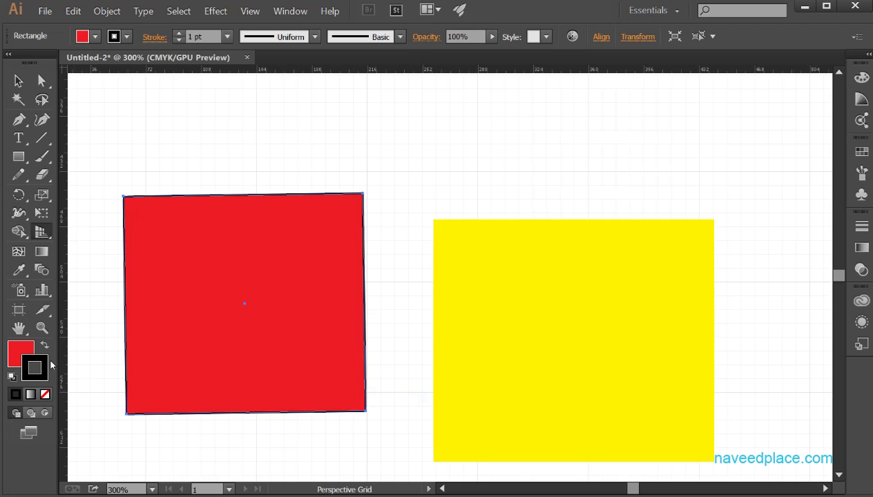
click(41, 328)
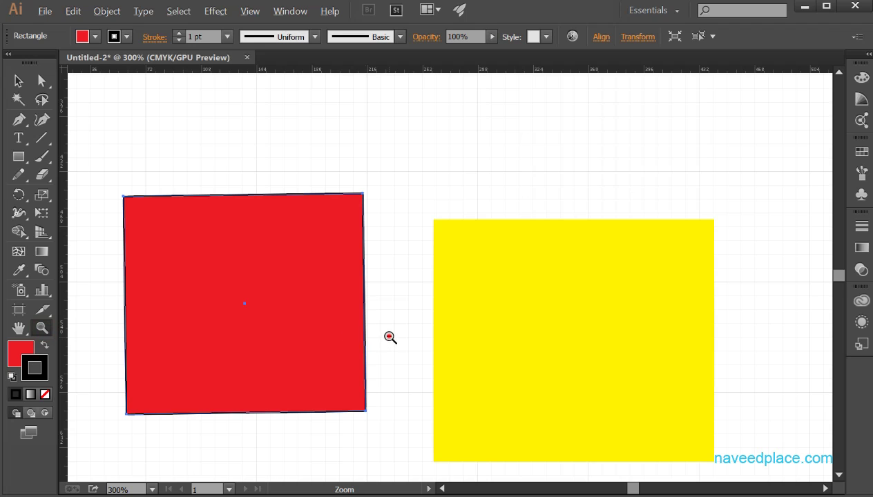
alt+click(390, 337)
drag(512, 343, 304, 446)
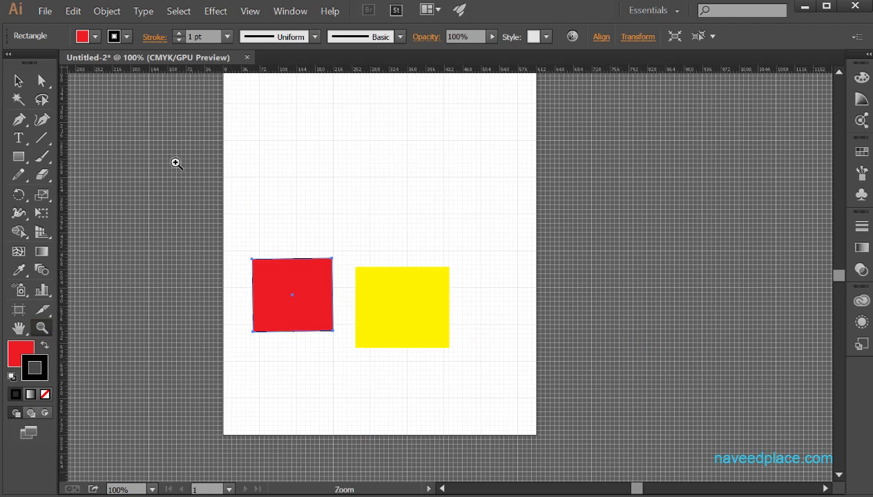
Step: Hide the document grid and show it again
click(250, 11)
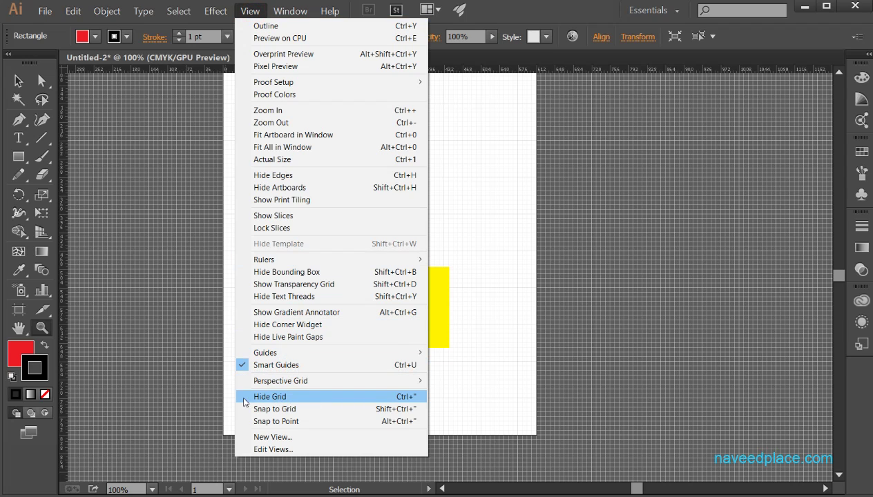
click(300, 401)
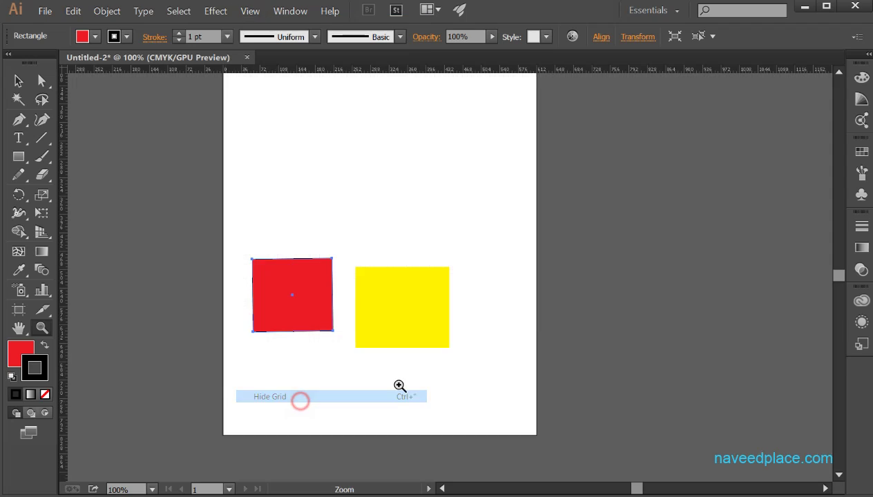
click(249, 11)
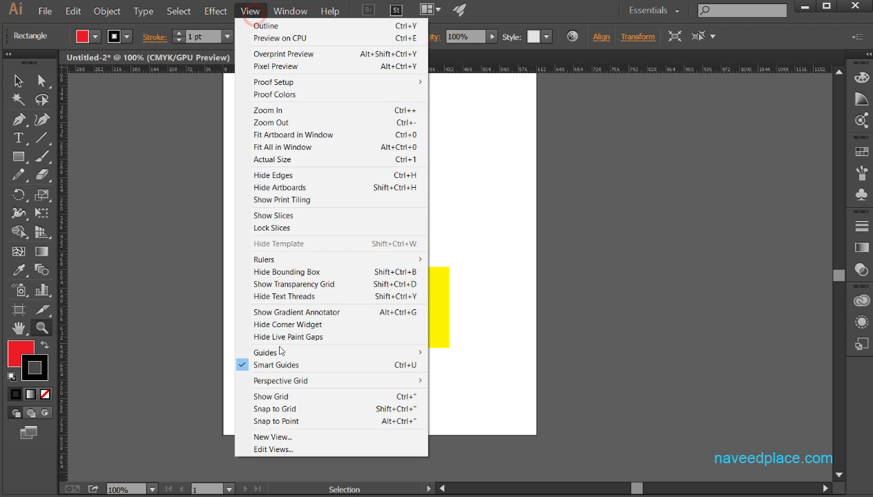
click(279, 396)
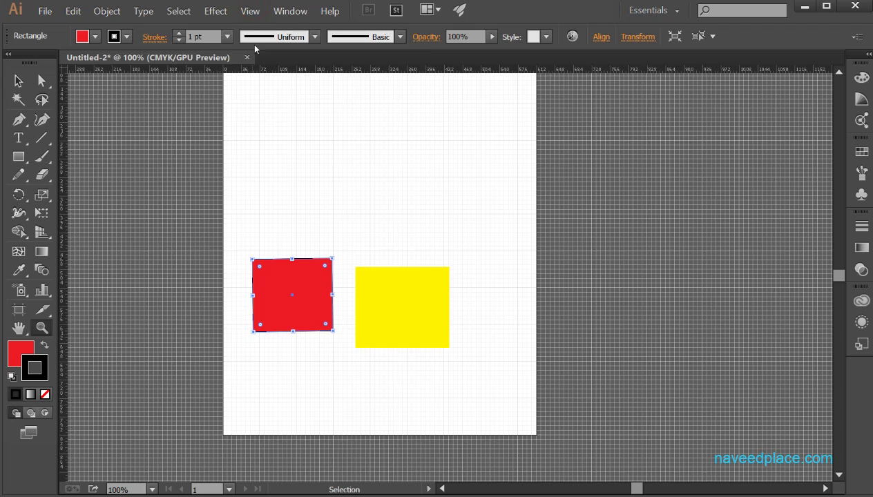
Step: Turn on Snap to Grid and move the red rectangle off the artboard's left side, higher than the yellow one
click(250, 11)
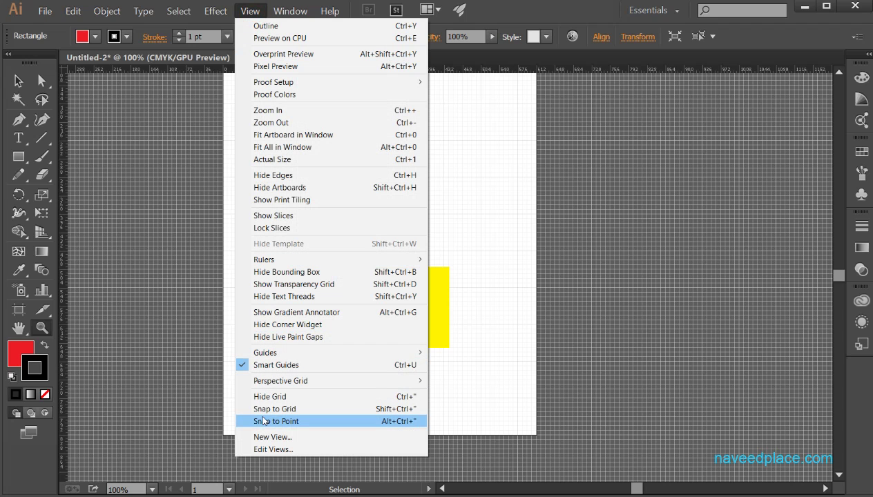
click(285, 409)
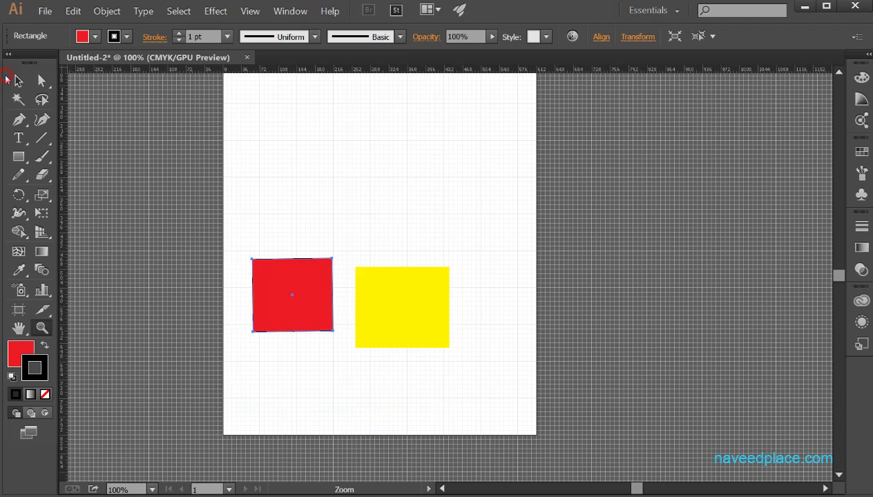
click(17, 80)
drag(298, 291, 153, 293)
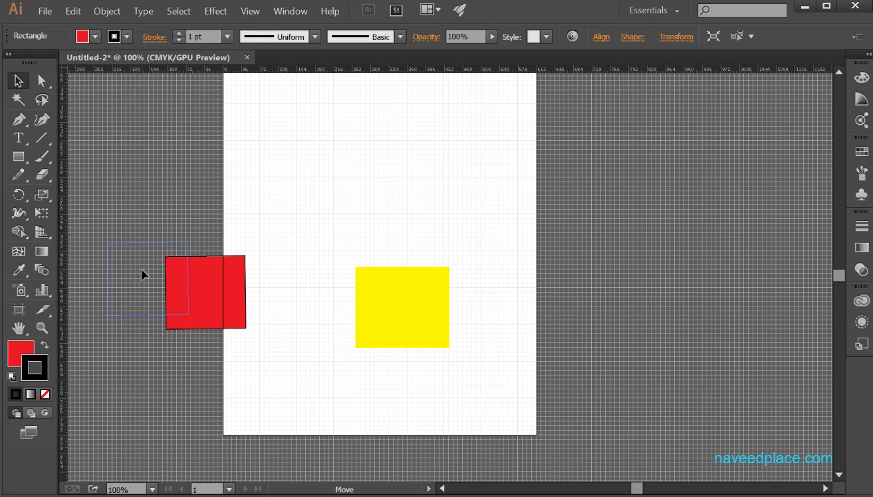
drag(142, 252, 142, 242)
drag(147, 181, 147, 182)
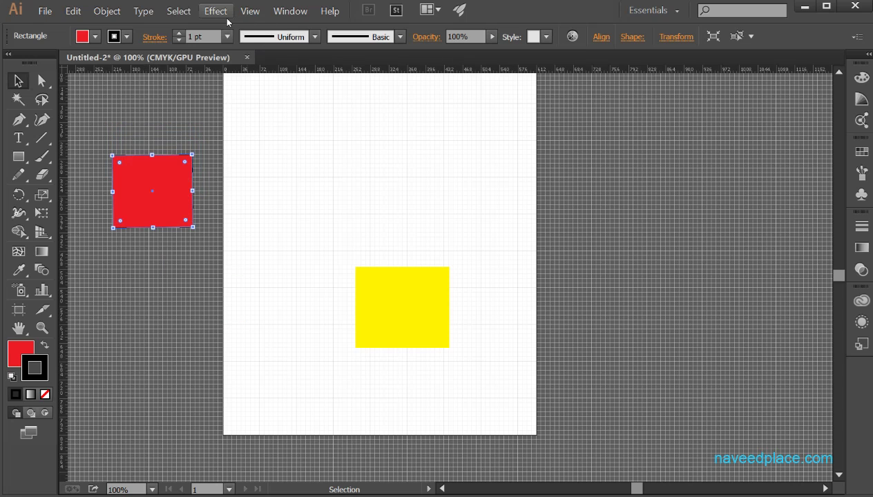
Step: Turn off Snap to Grid and move the red rectangle across to the empty canvas right of the artboard
click(251, 13)
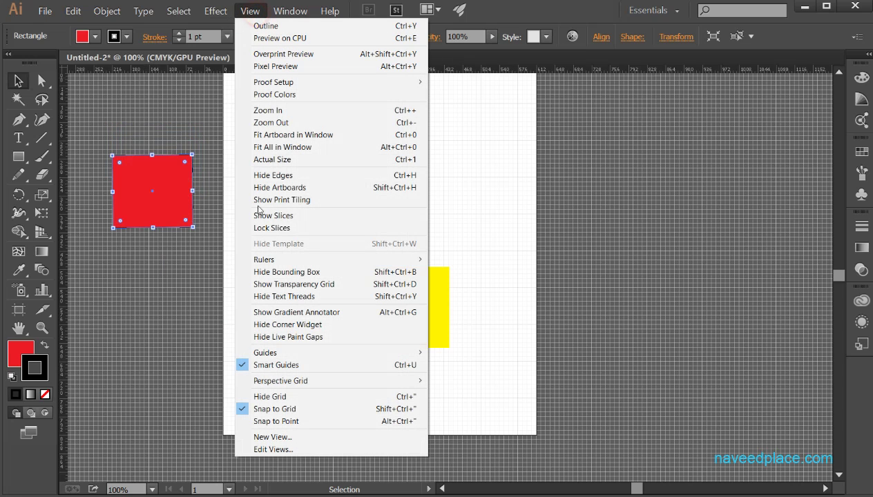
click(260, 413)
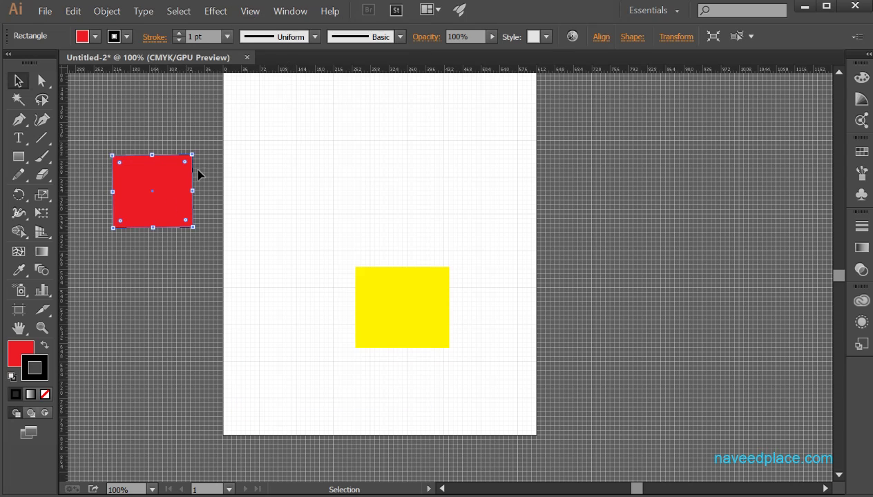
drag(154, 207, 671, 312)
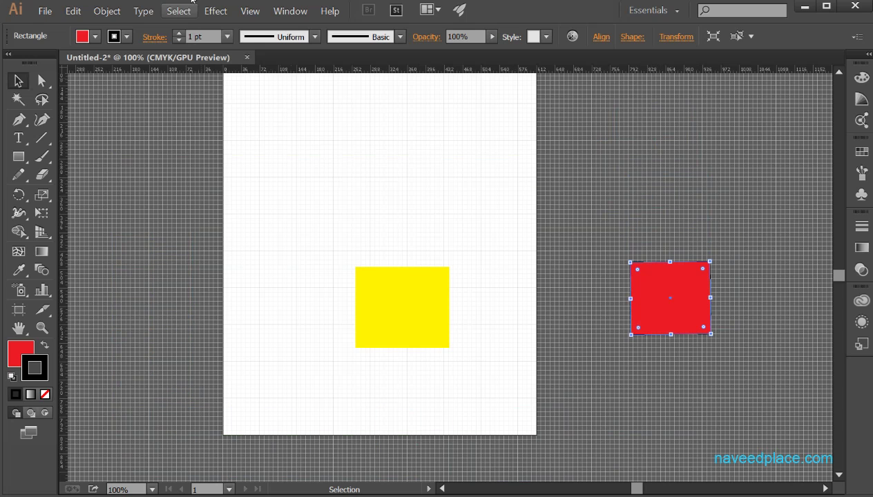
Step: Turn Snap to Grid back on and move the red rectangle down, level with the artboard's bottom edge
click(248, 11)
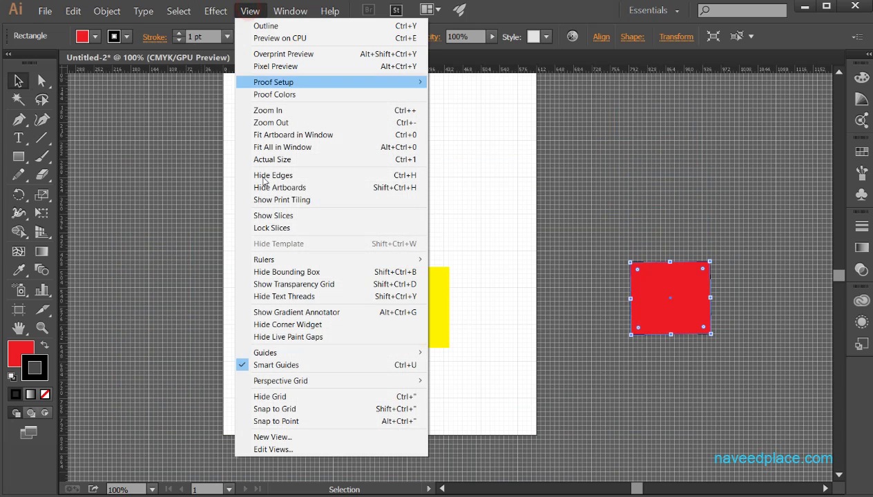
click(287, 413)
drag(678, 304, 663, 424)
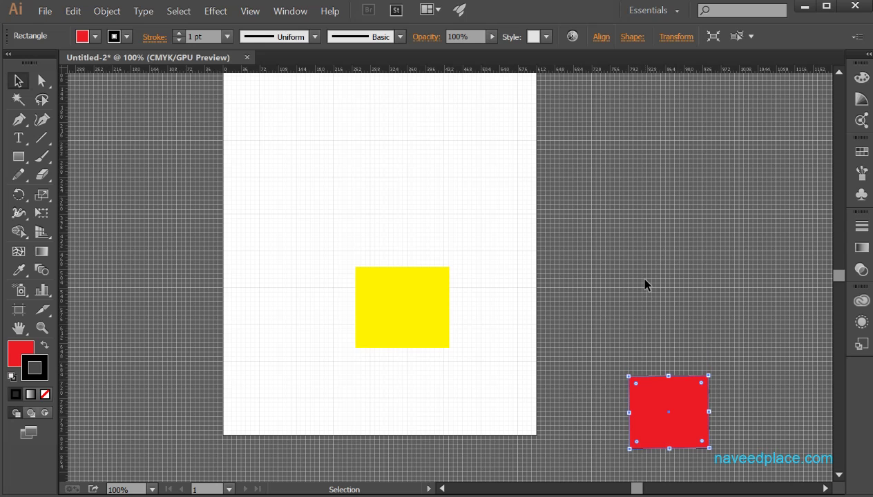
Step: Select the yellow rectangle and save the current view as a new view named df
click(250, 11)
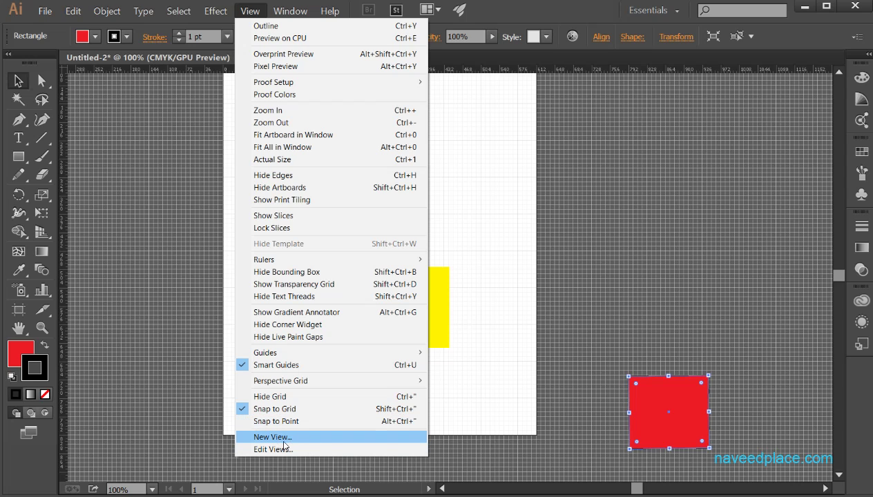
click(442, 424)
drag(320, 227, 558, 392)
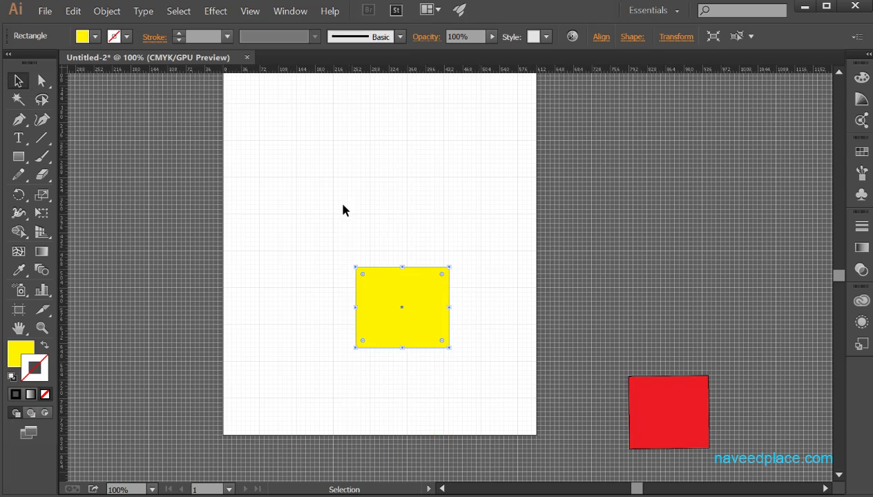
drag(206, 163, 546, 424)
click(250, 11)
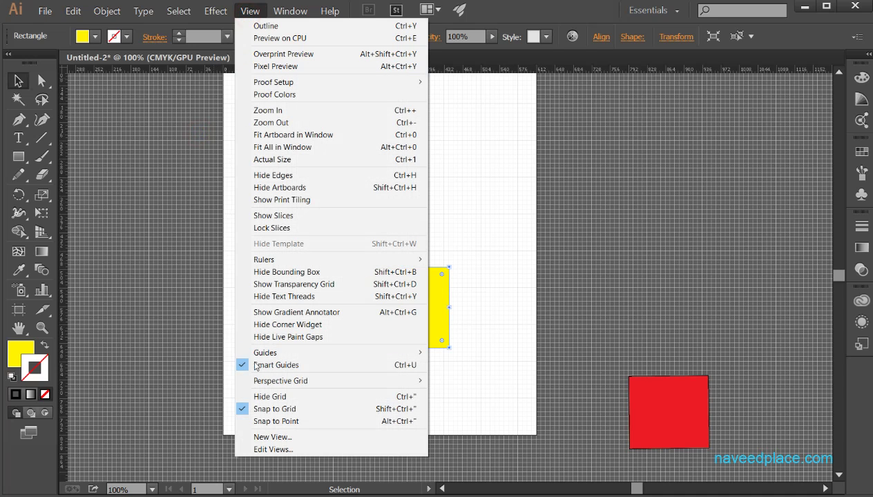
click(261, 434)
text(df)
click(555, 166)
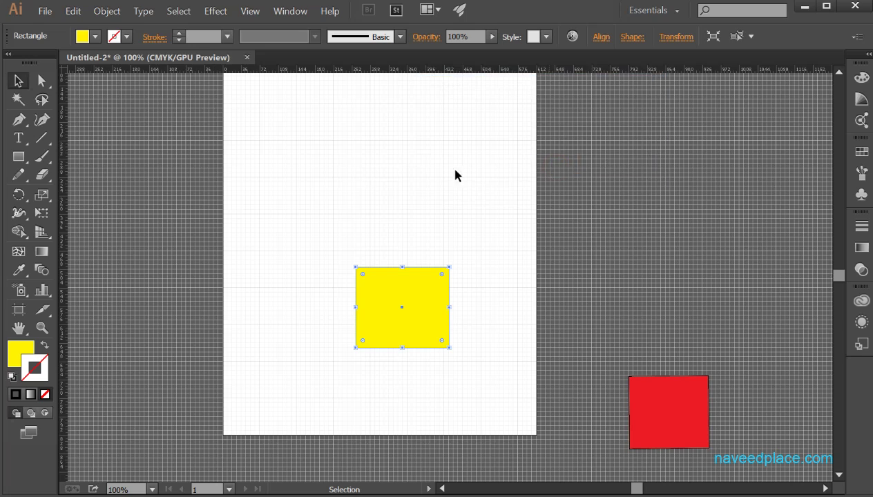
Step: Deselect the yellow rectangle, zoom out to 33.33%, and return to the saved view df
click(342, 187)
click(42, 328)
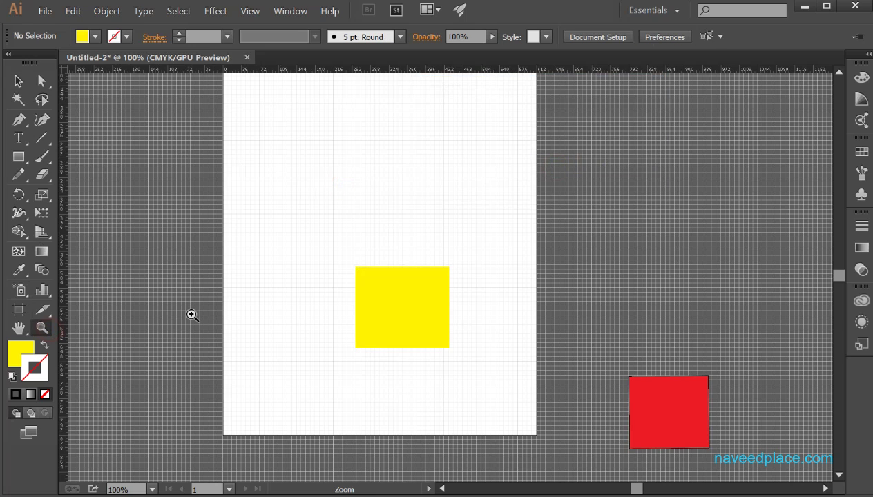
alt+click(194, 313)
alt+click(194, 313)
alt+click(194, 314)
click(250, 11)
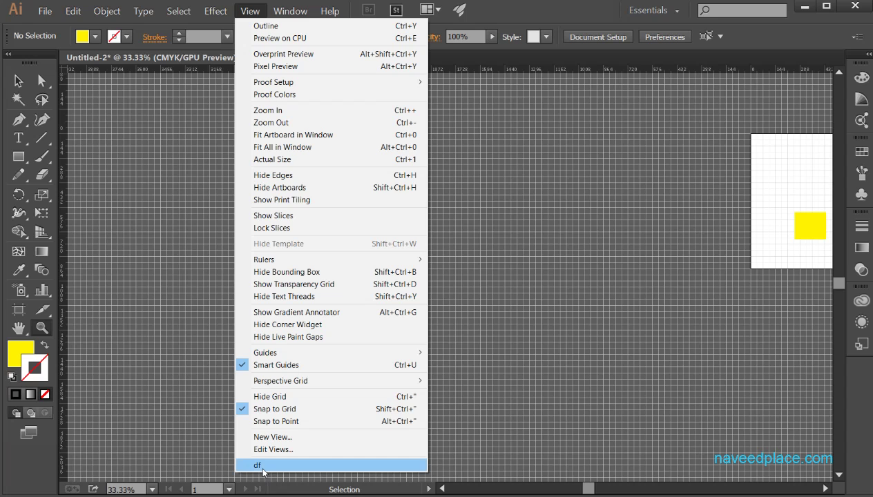
click(263, 466)
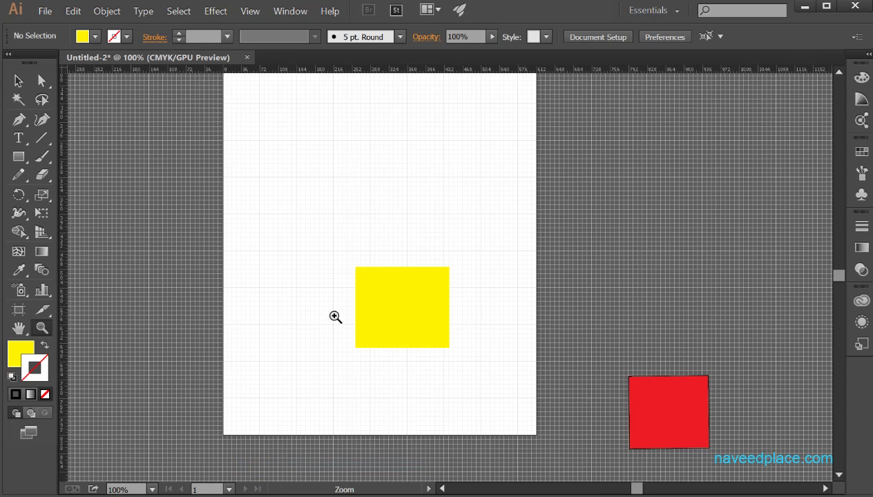
click(250, 11)
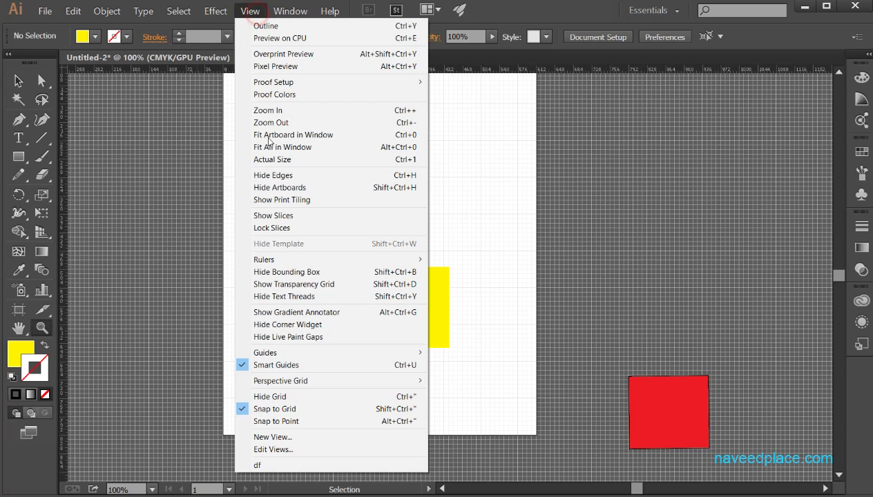
click(280, 437)
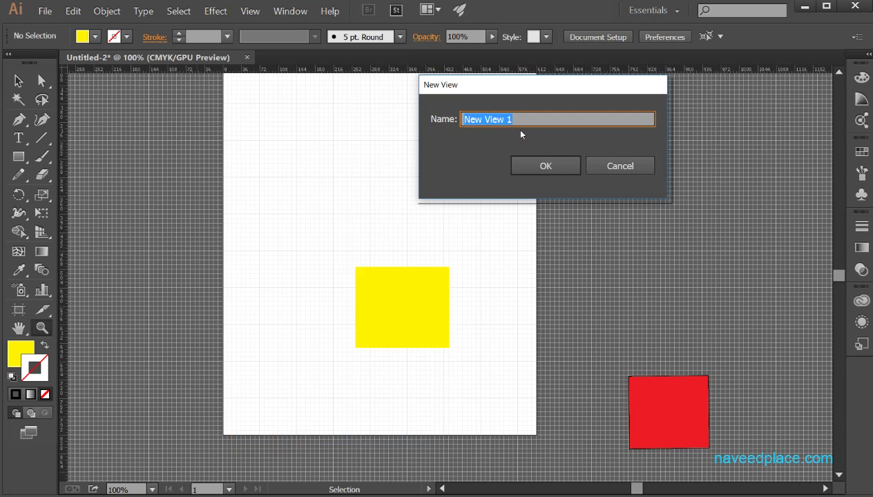
click(615, 168)
Step: Select the red rectangle outside the artboard and save the current view as a new view named naveedplace
click(18, 81)
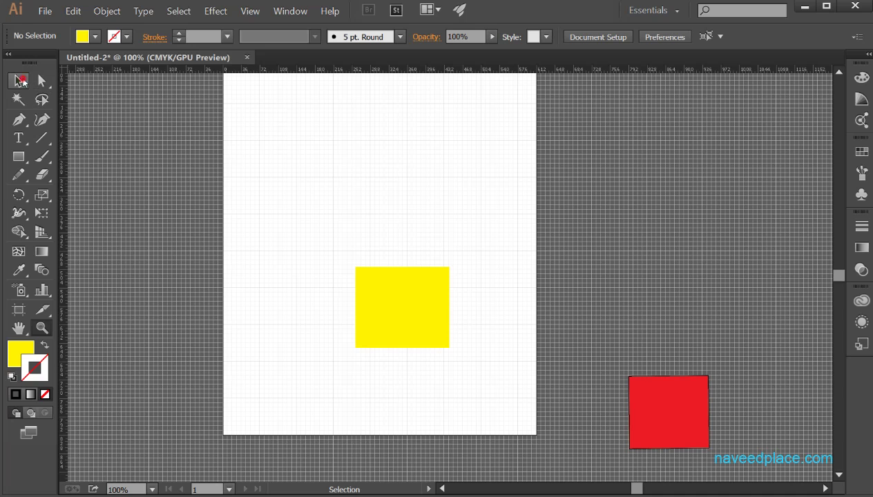
drag(252, 103, 538, 408)
scroll(620, 445, down, 3)
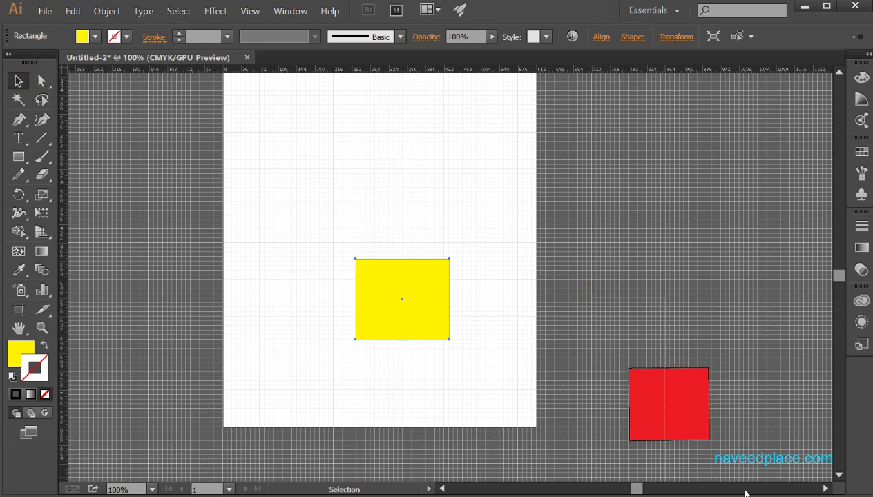
click(627, 371)
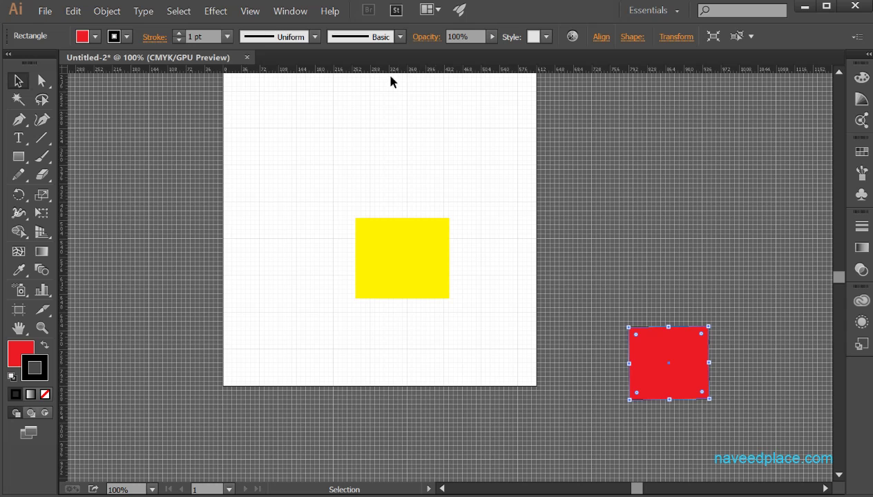
click(252, 11)
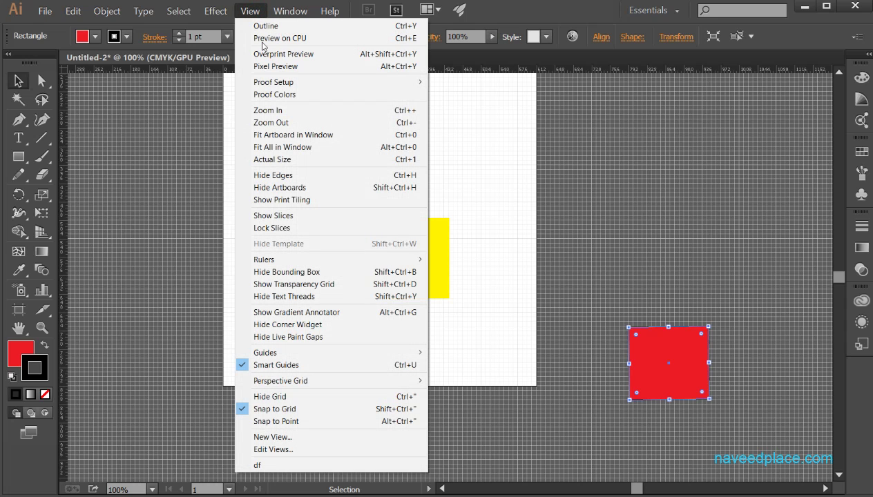
click(275, 436)
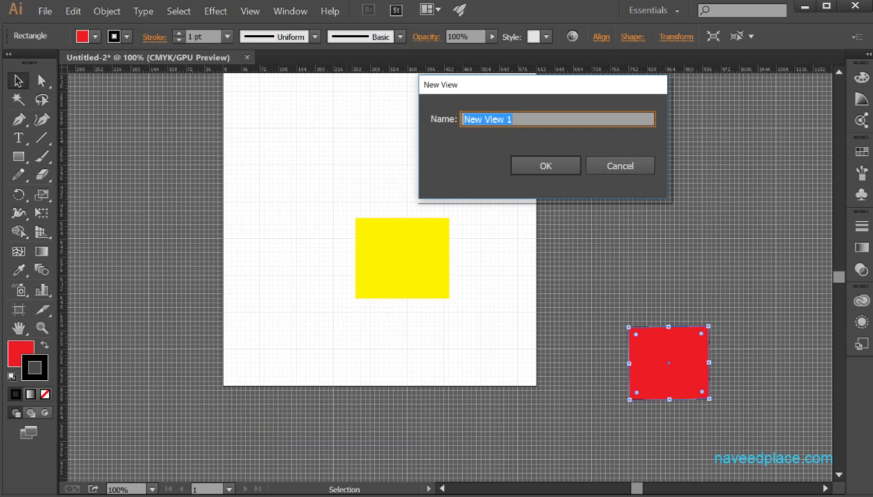
text(naveedplace)
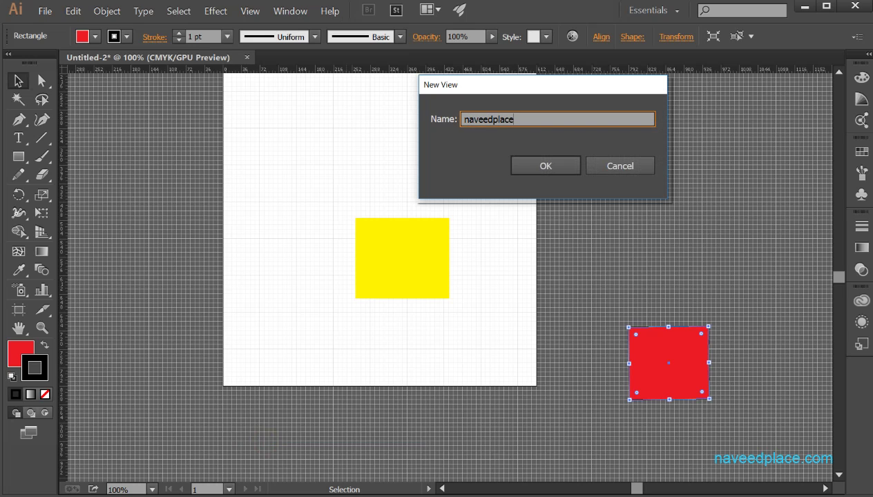
click(538, 166)
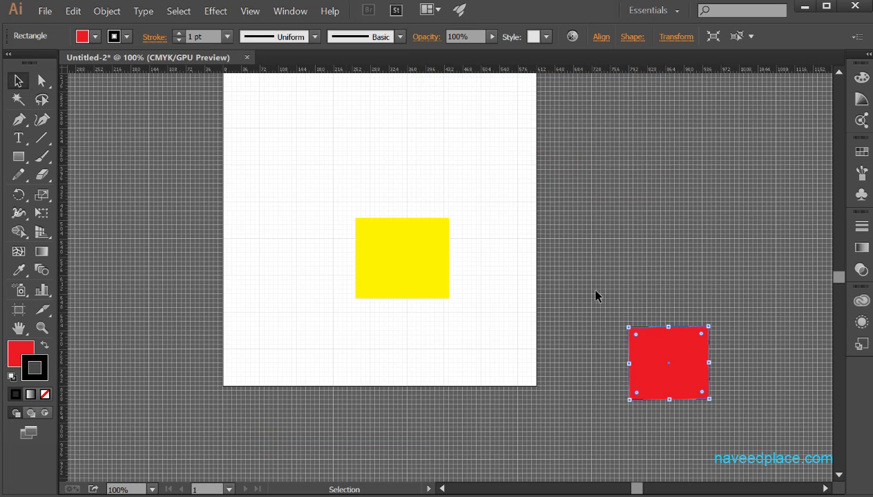
Step: Deselect the red rectangle, zoom out to 25%, and return to the saved view naveedplace
click(623, 285)
click(41, 328)
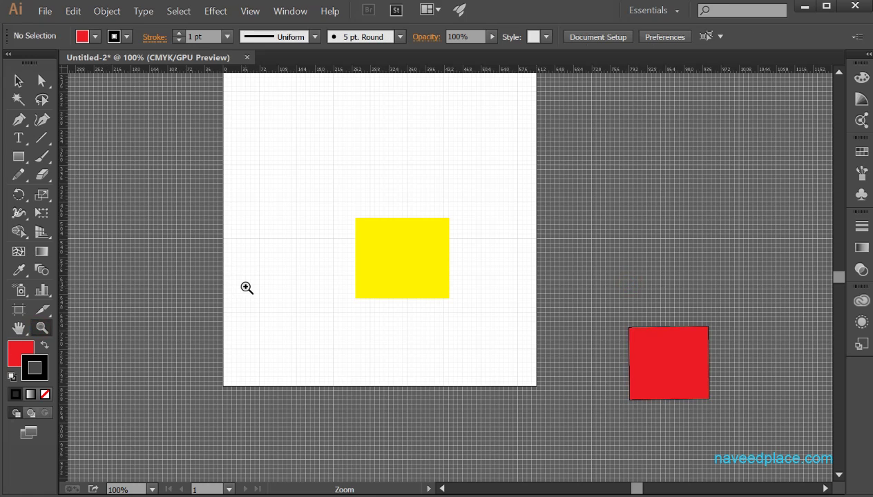
alt+click(247, 288)
alt+click(247, 288)
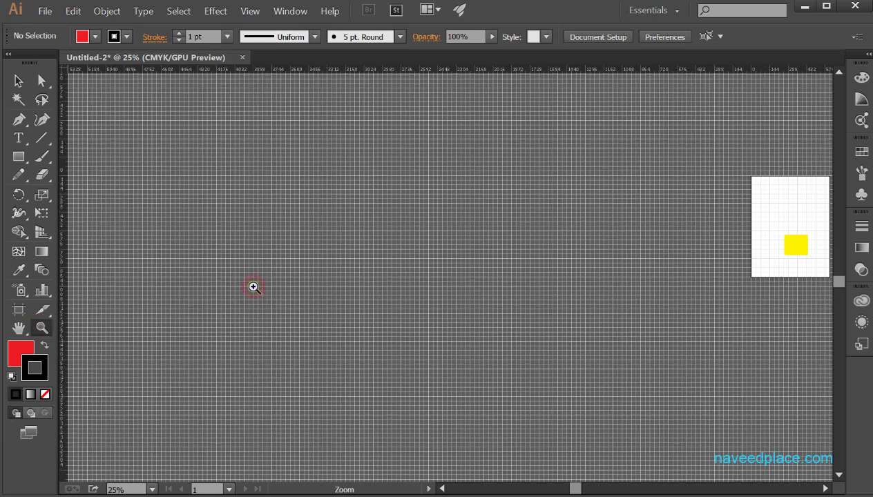
drag(526, 285, 290, 296)
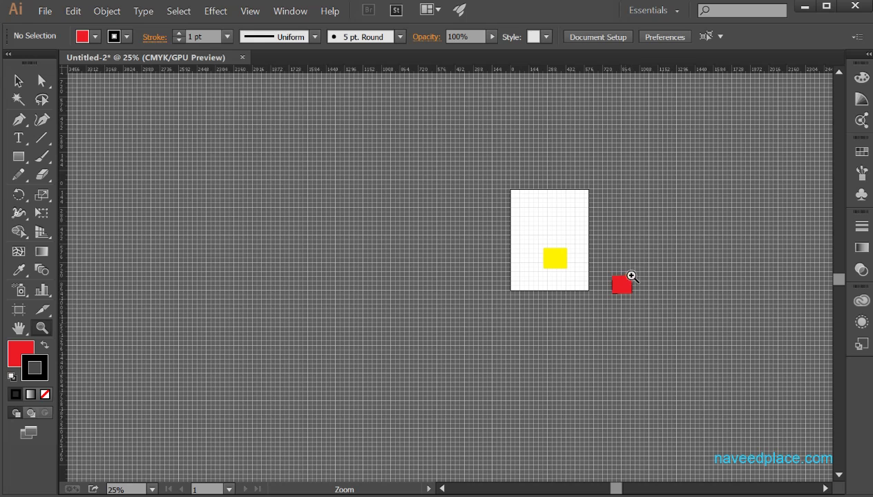
click(250, 11)
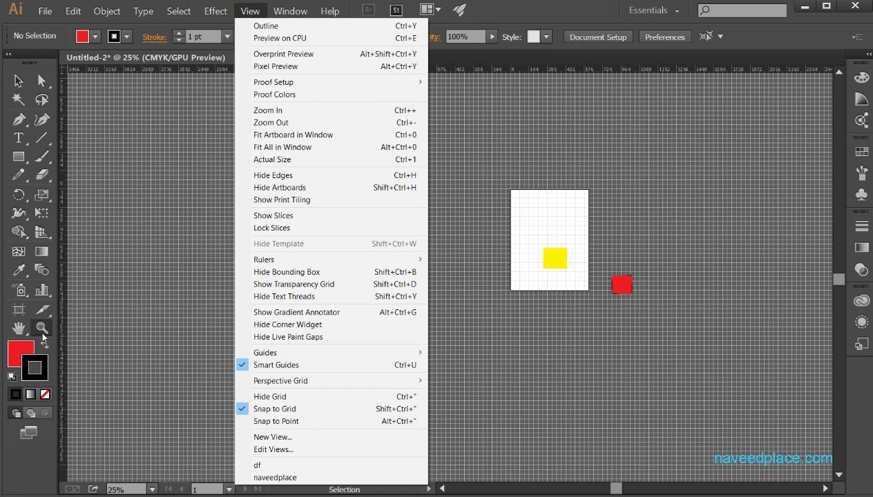
click(277, 478)
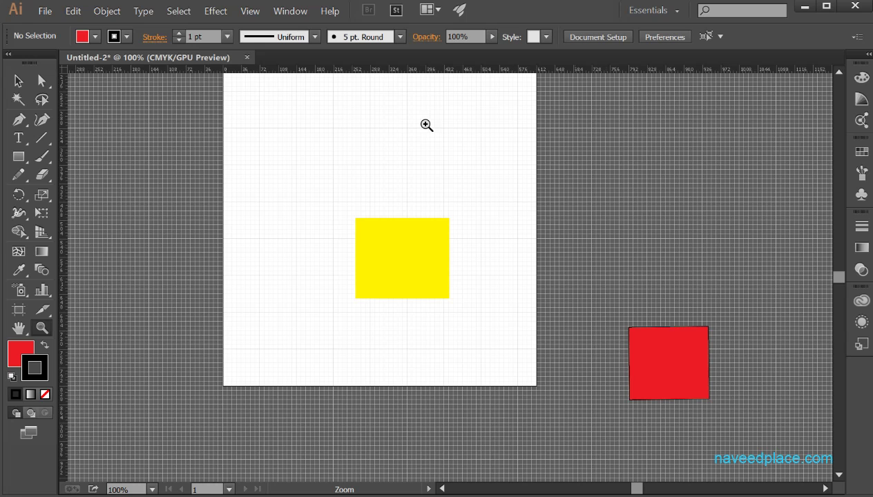
Step: Open the list of view commands containing the saved views df and naveedplace
click(249, 11)
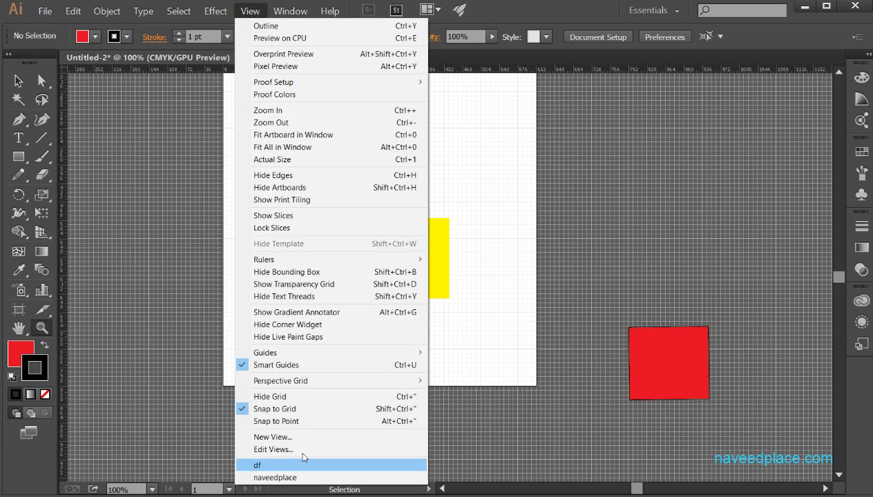